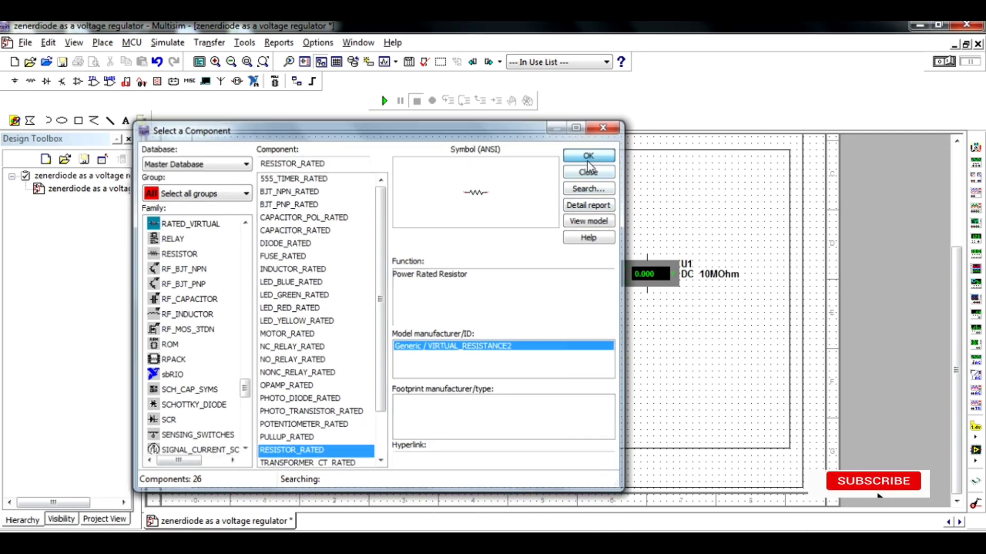
Place the rated resistor above the area between source and voltmeter, and a ZPD12 Zener diode from the Diodes group beside the voltmeter.
left_click(412, 227)
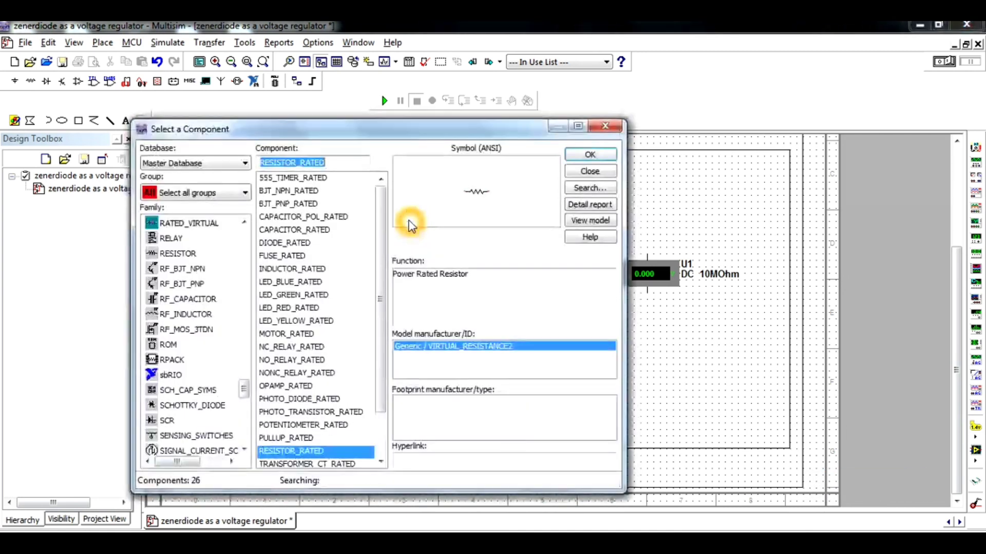
left_click(206, 197)
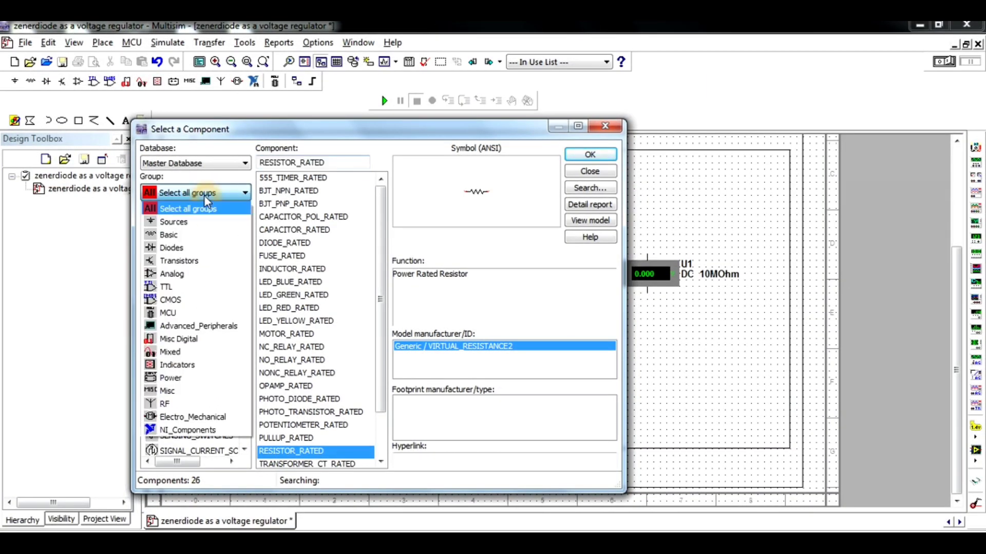
left_click(188, 251)
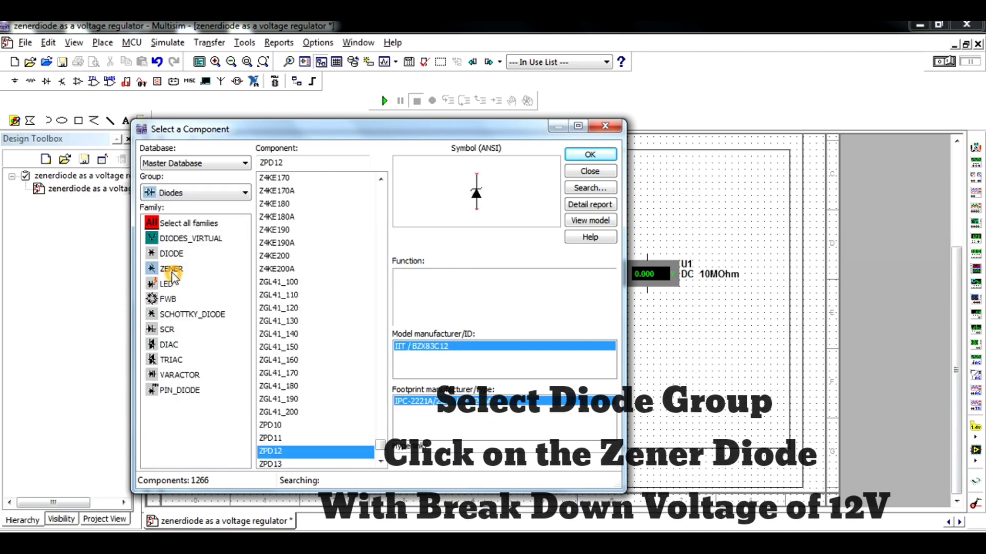
left_click(172, 271)
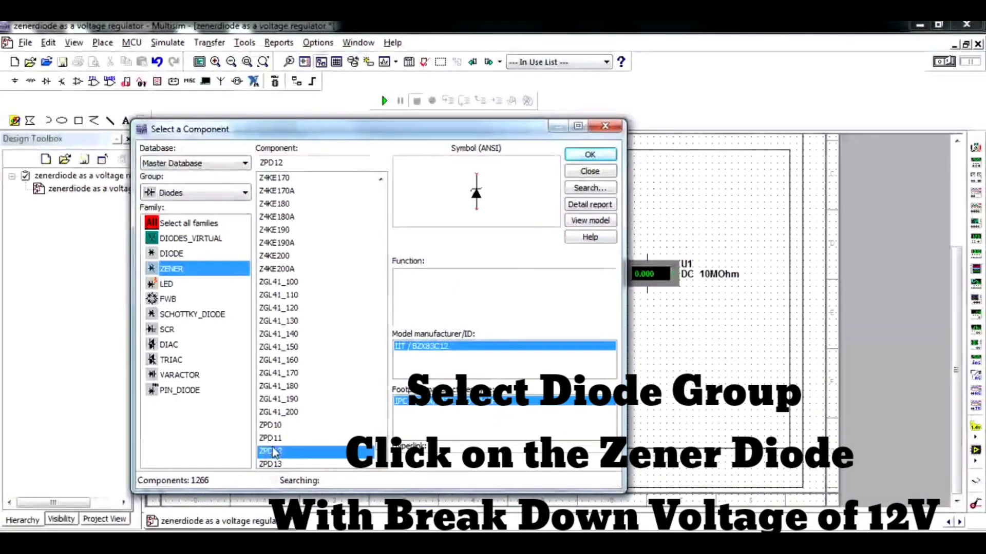
left_click(272, 451)
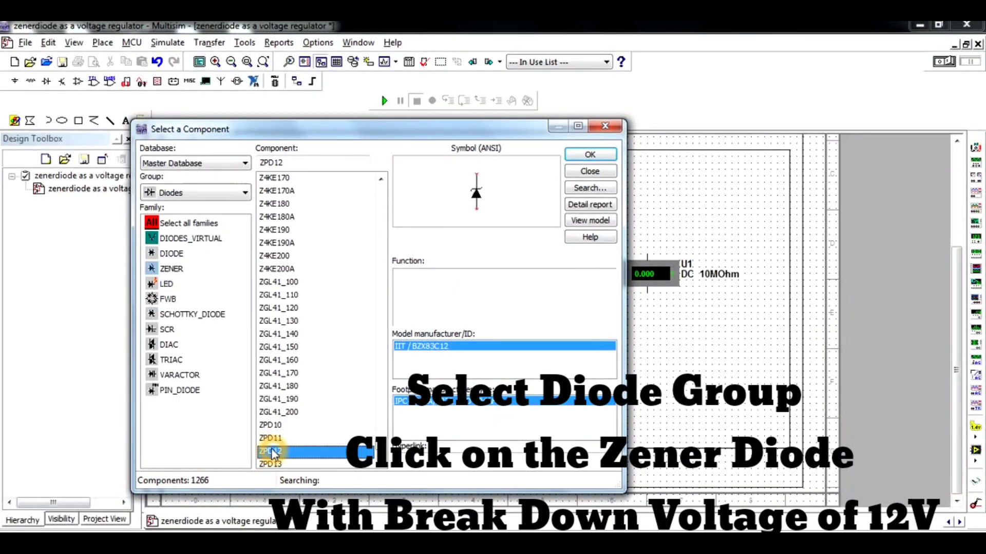
left_click(593, 159)
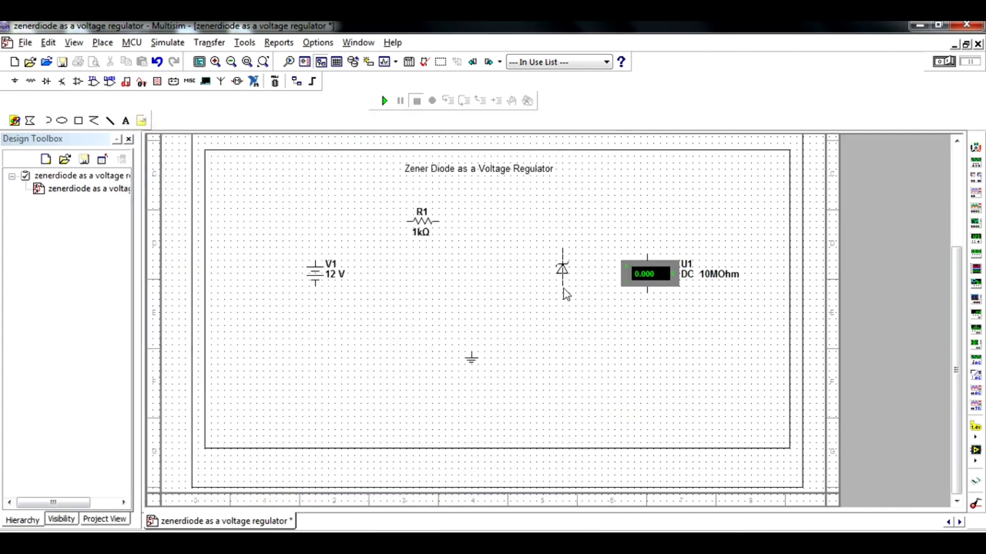
left_click(566, 294)
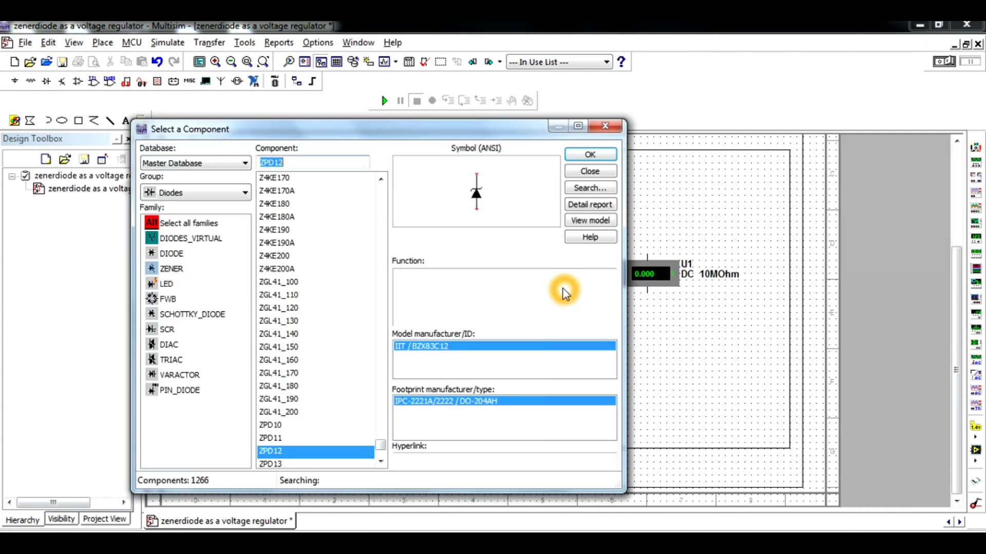
left_click(578, 171)
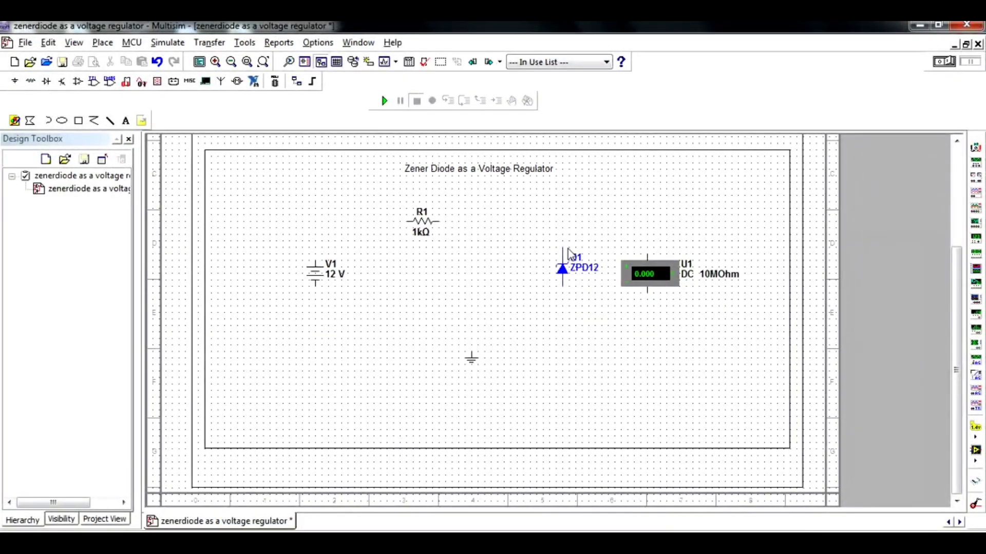
left_click(527, 238)
left_click(553, 286)
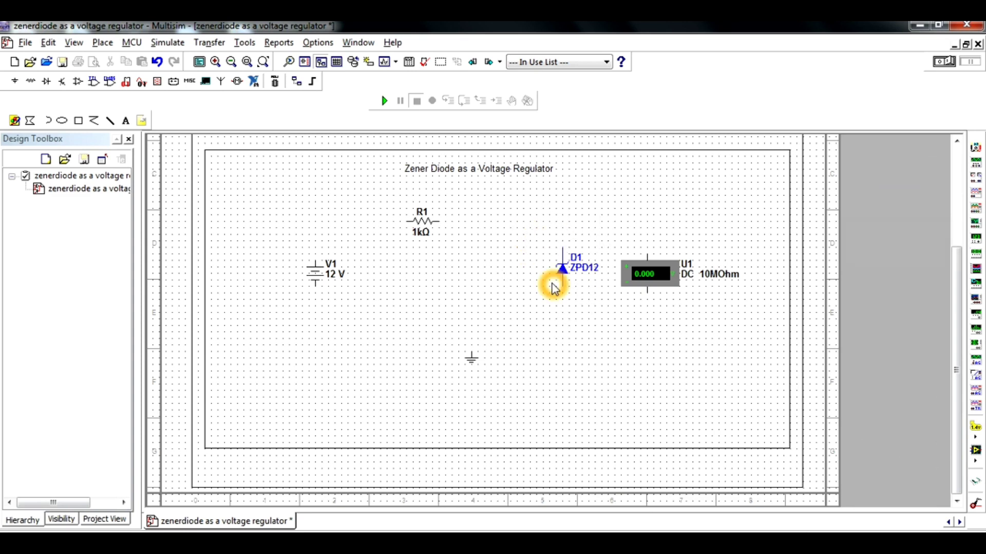
left_click(568, 307)
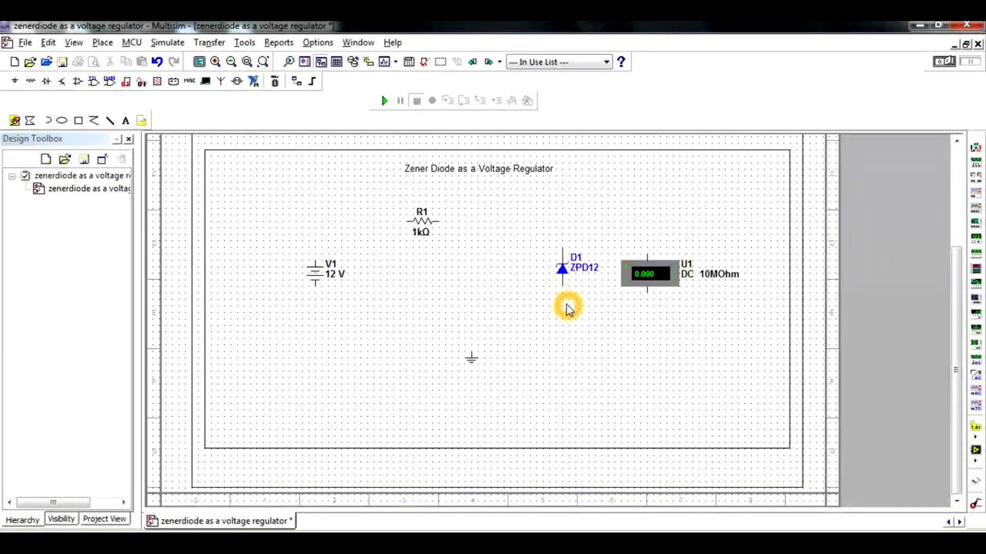
left_click(561, 268)
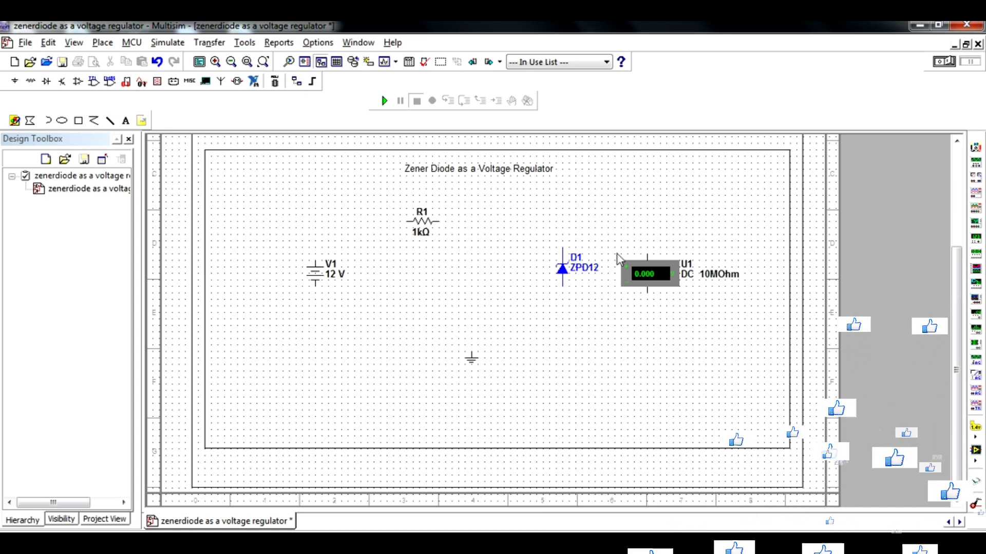
left_click(545, 246)
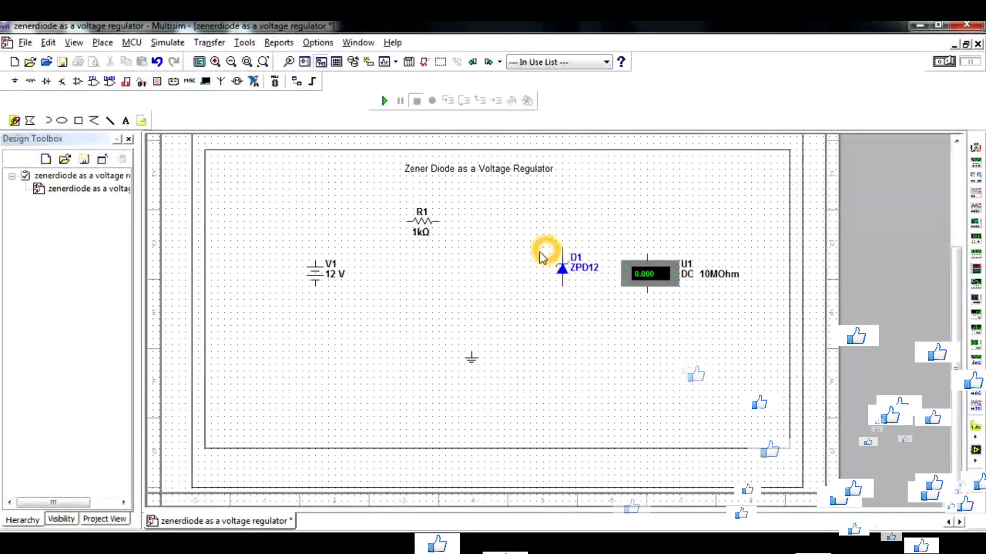
left_click(500, 285)
left_click(402, 286)
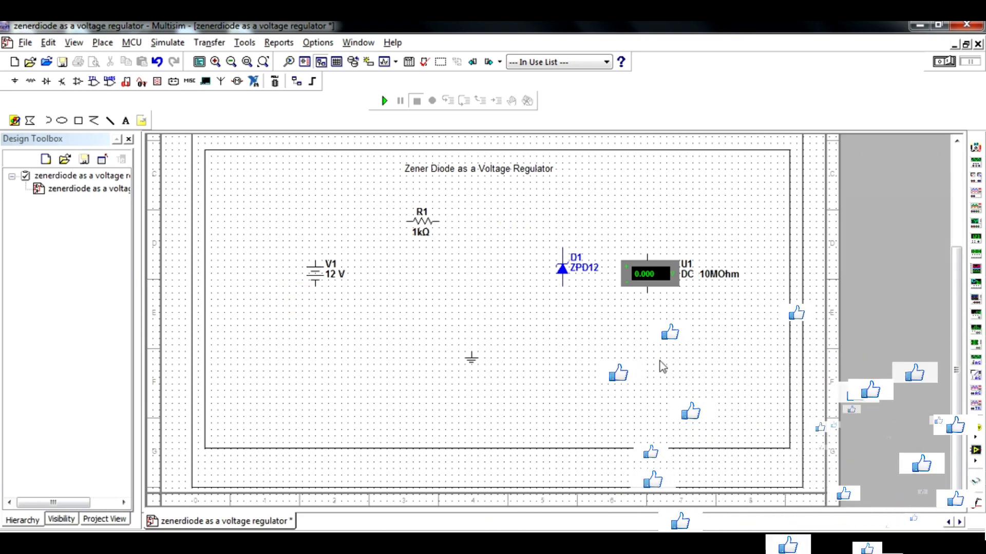
left_click(605, 309)
left_click(446, 321)
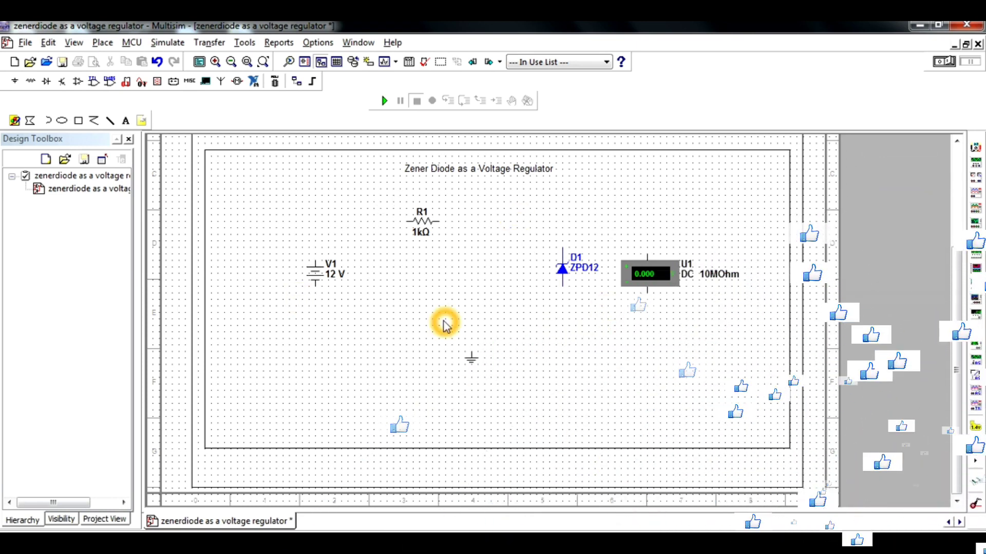
Wire the positive terminal of source V1 to the near end of resistor R1.
left_click(315, 262)
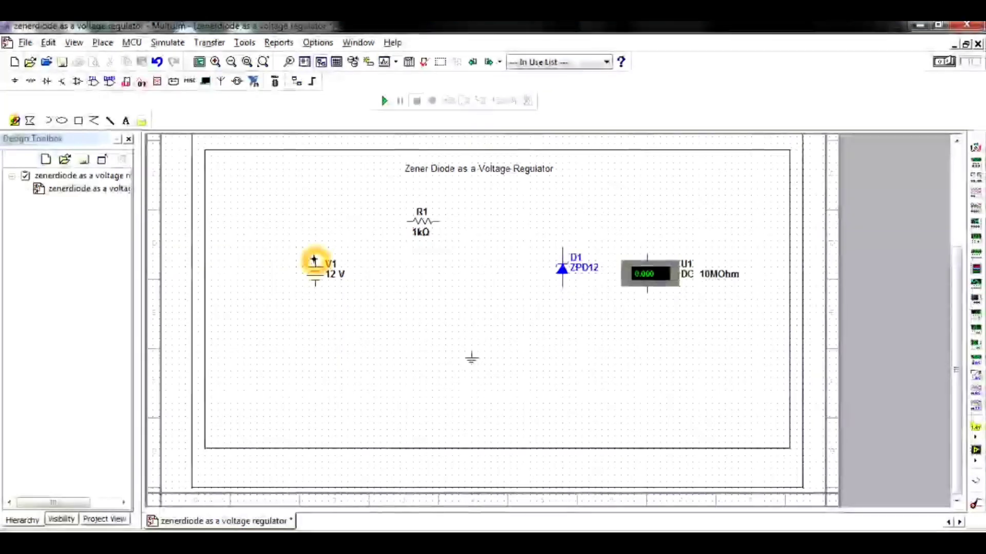
left_click(317, 243)
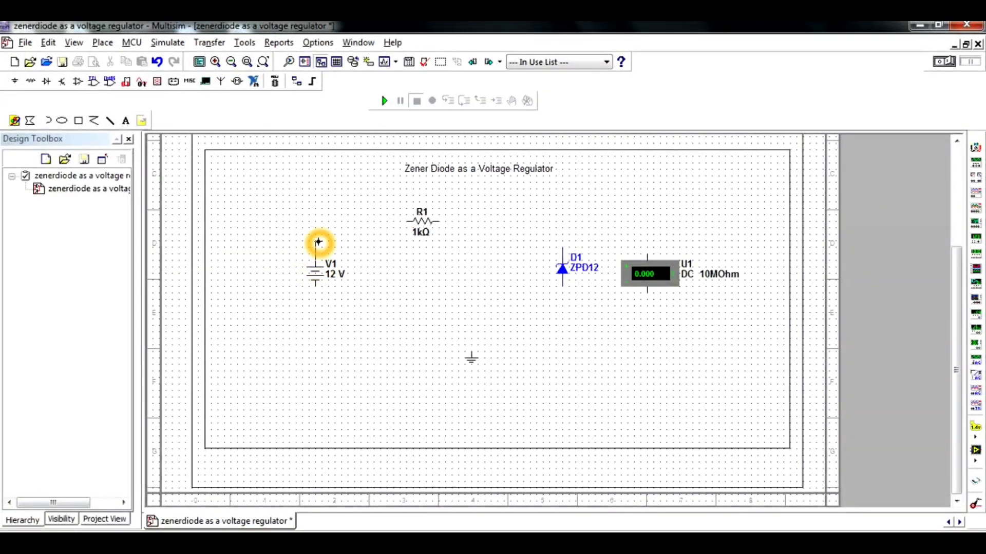
left_click(378, 221)
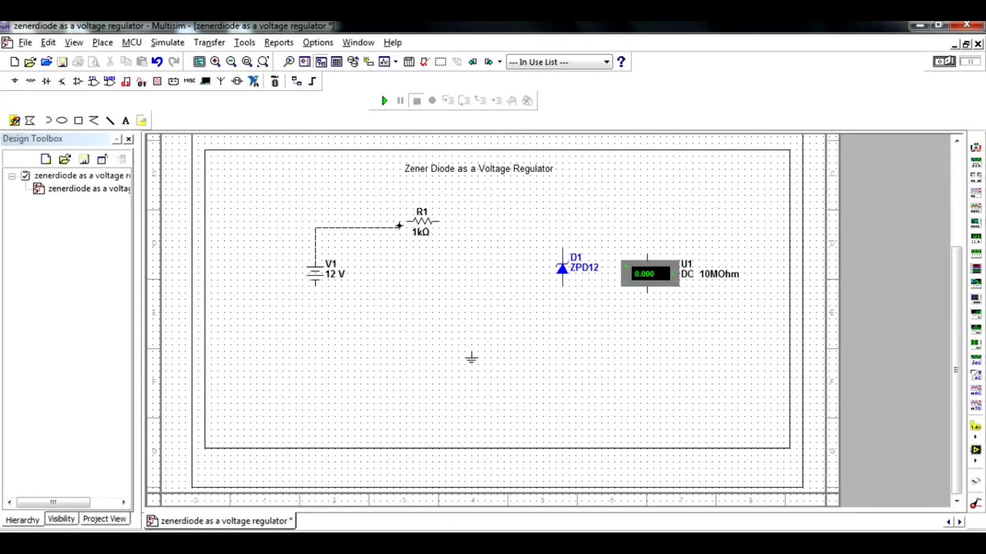
left_click(407, 222)
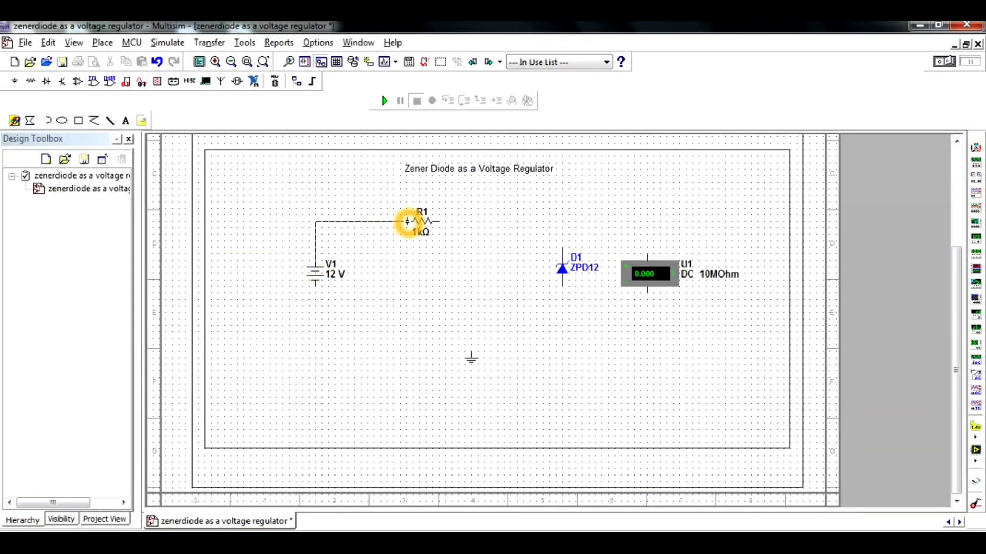
Wire the free end of resistor R1 to the upper terminal of voltmeter U1.
left_click(440, 222)
right_click(549, 229)
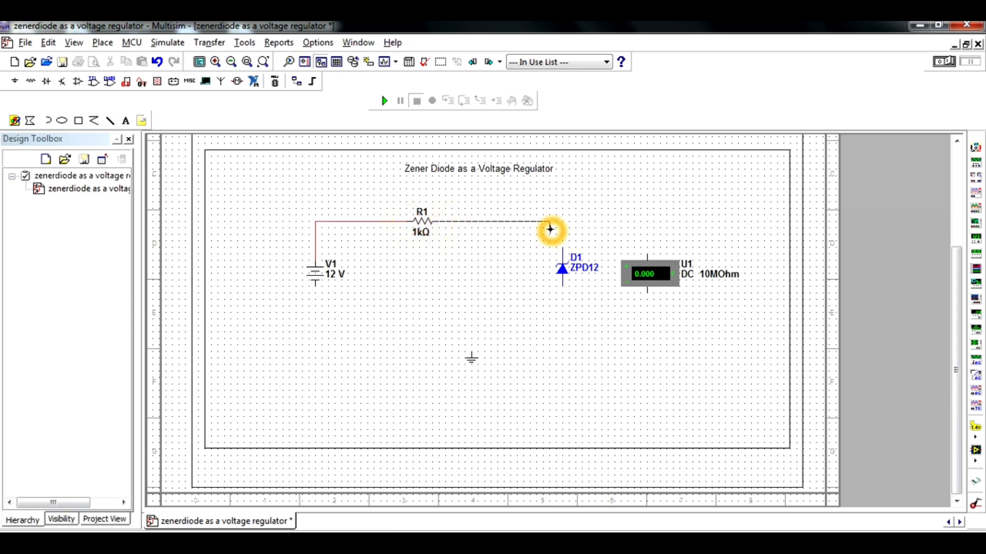
left_click(655, 230)
left_click(647, 254)
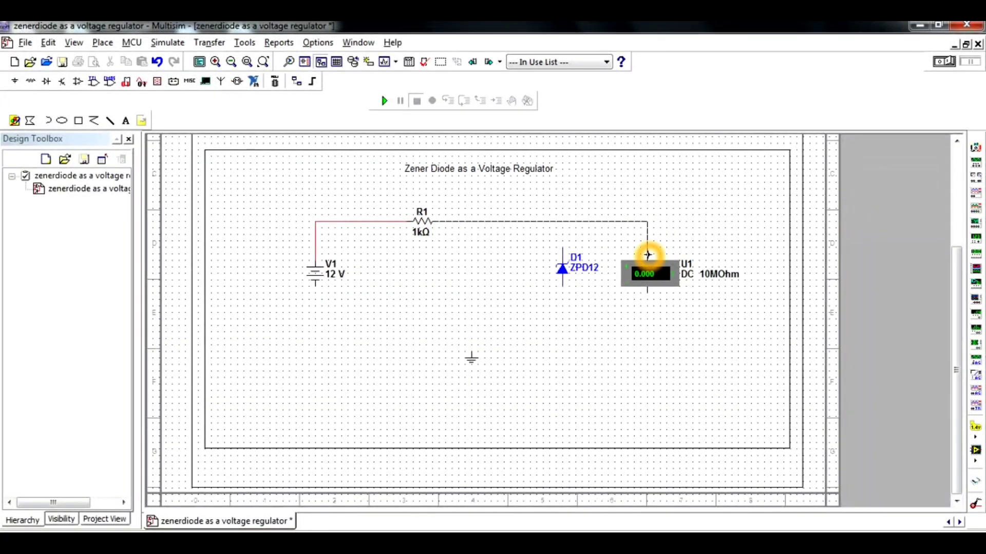
Connect the cathode of Zener diode D1 to the wire between R1 and the voltmeter.
left_click(563, 249)
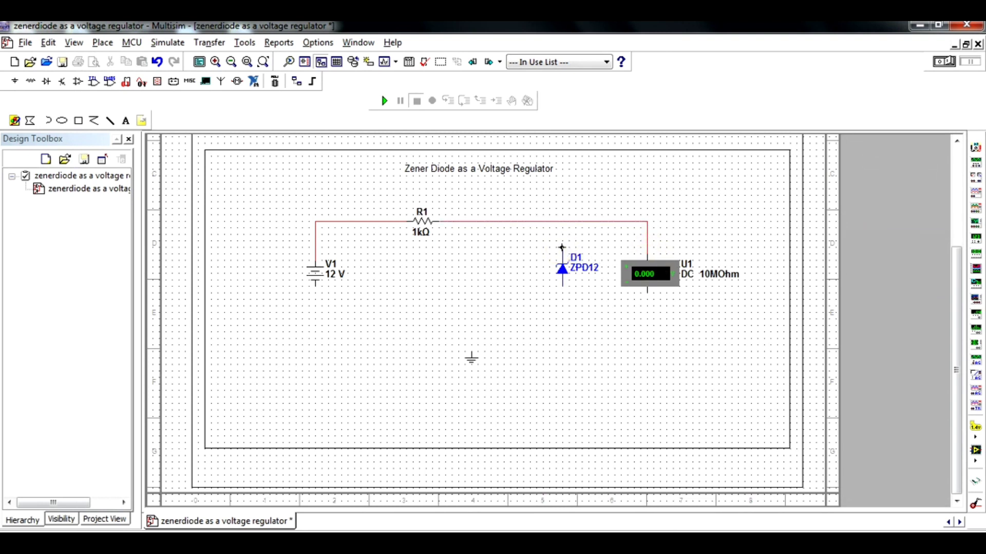
left_click(562, 223)
left_click(562, 222)
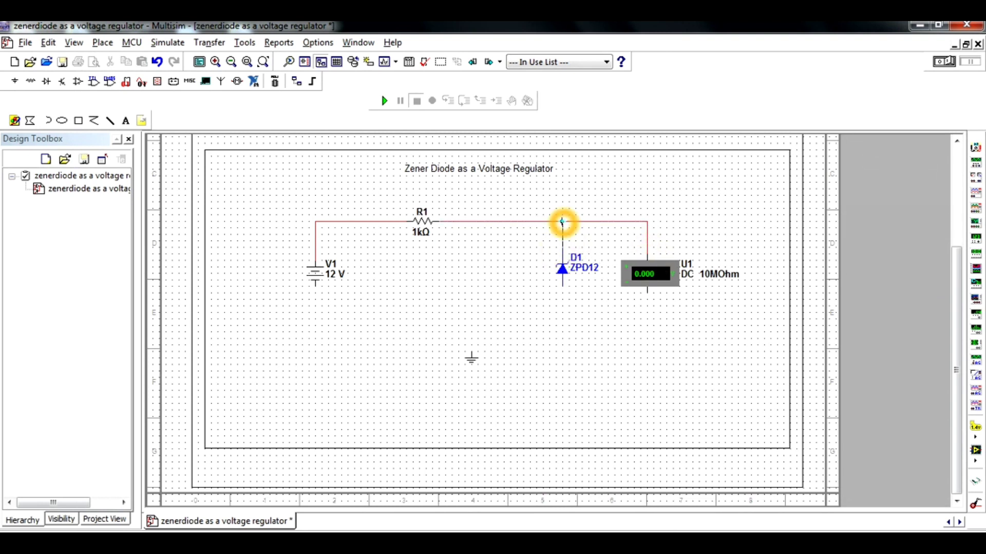
Wire the negative terminal of source V1 to the lower terminal of voltmeter U1, running below the Zener diode and above the ground symbol.
left_click(316, 287)
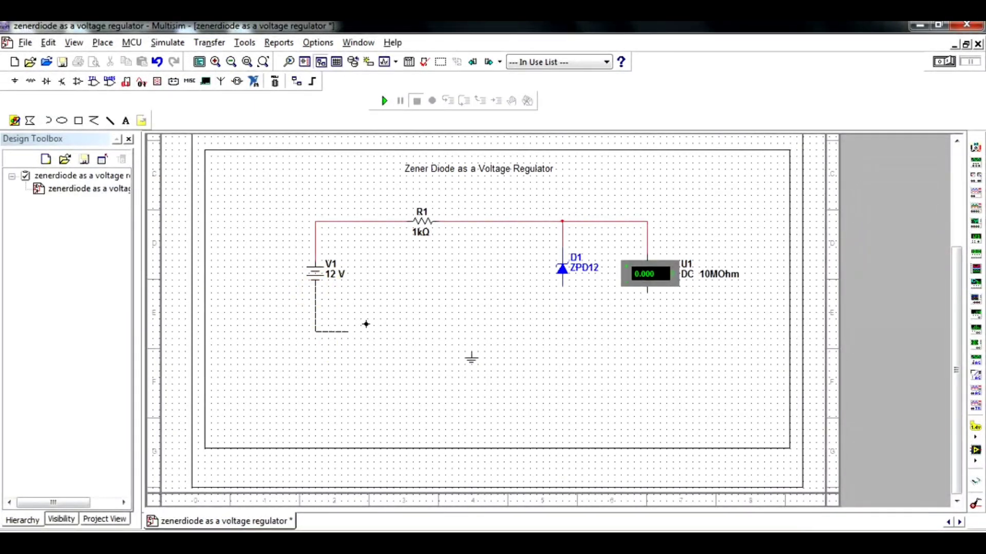
left_click(529, 321)
left_click(540, 333)
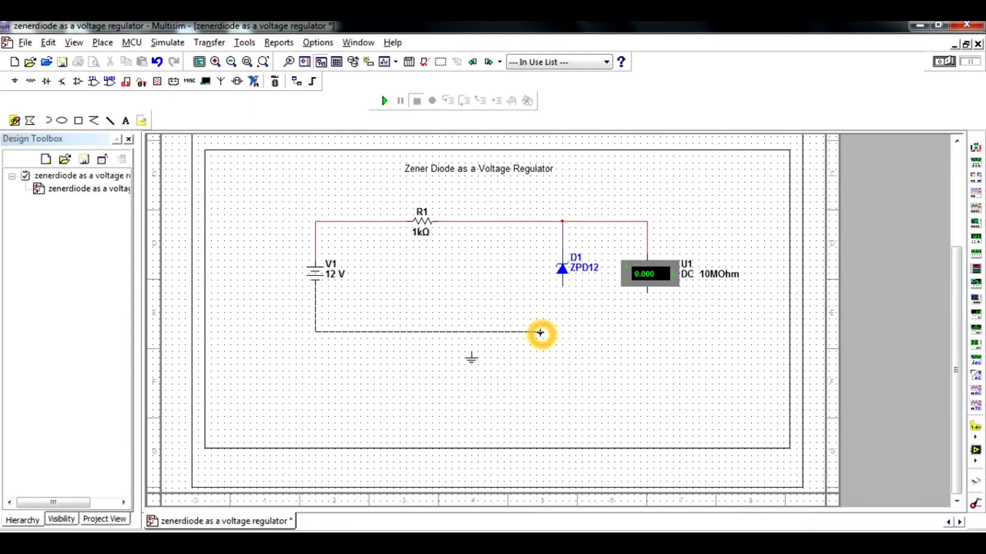
left_click(594, 329)
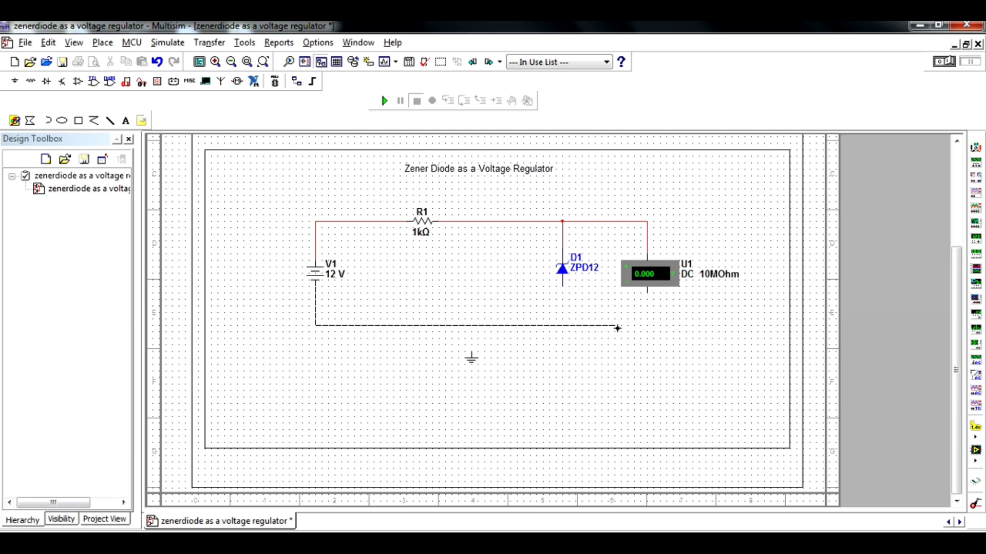
left_click(644, 329)
left_click(647, 330)
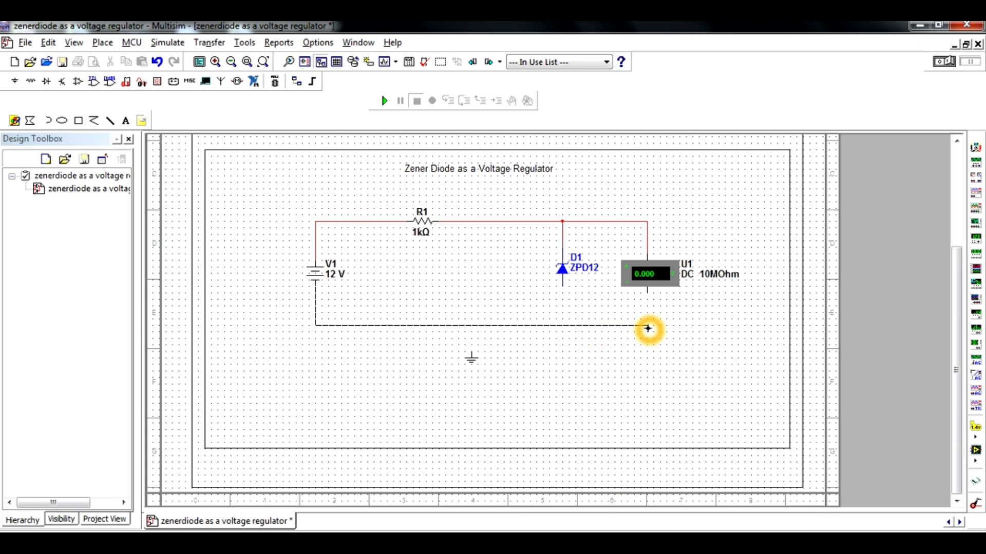
left_click(648, 309)
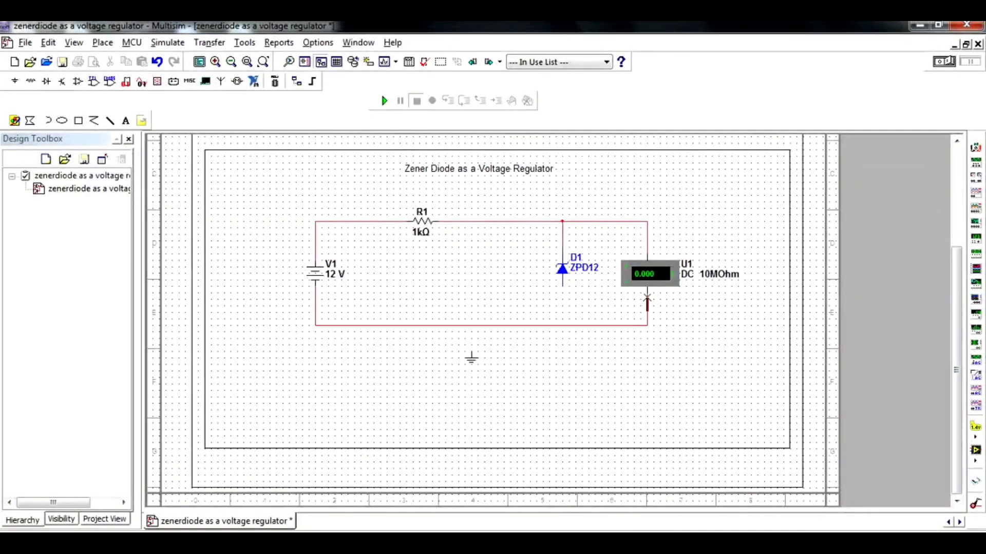
left_click(647, 298)
Connect the anode of Zener diode D1 to the return wire between V1 and the voltmeter.
left_click(563, 288)
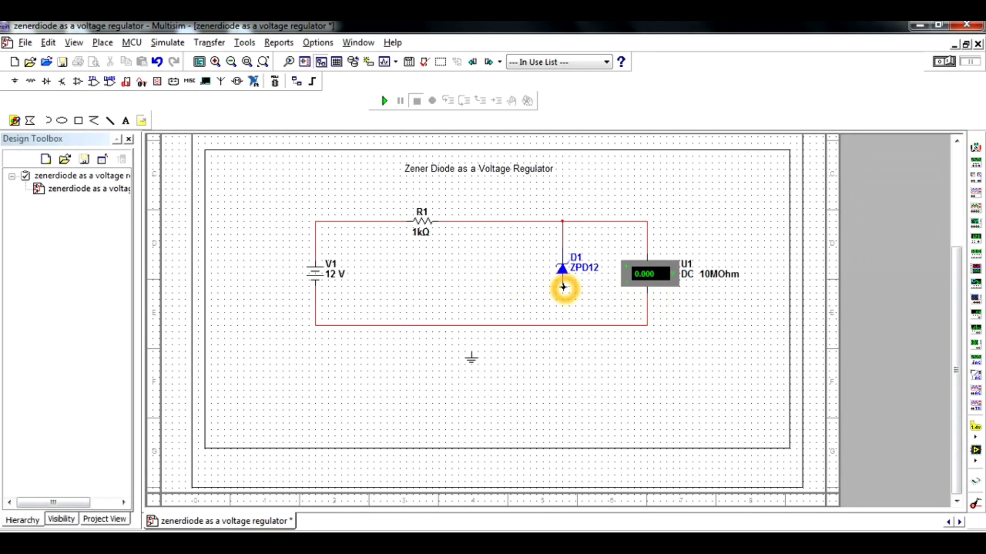
left_click(561, 323)
left_click(561, 322)
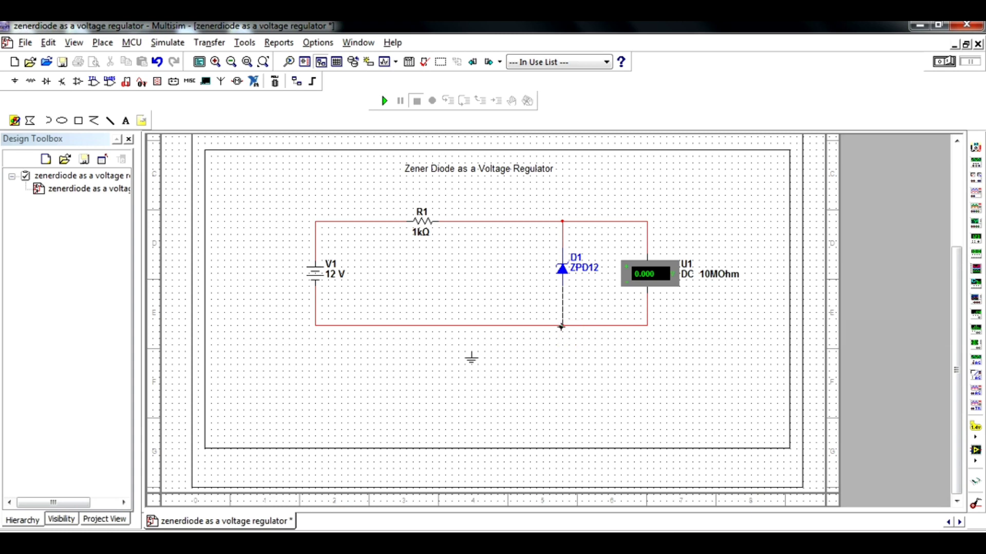
left_click(379, 257)
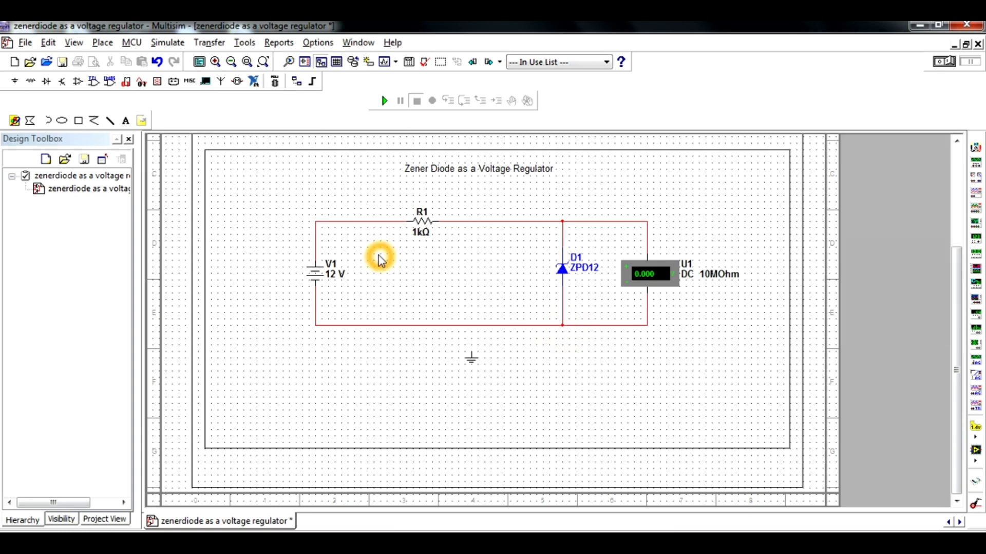
Change the reference designator of resistor R1 to Rs.
left_click(420, 215)
double_click(420, 216)
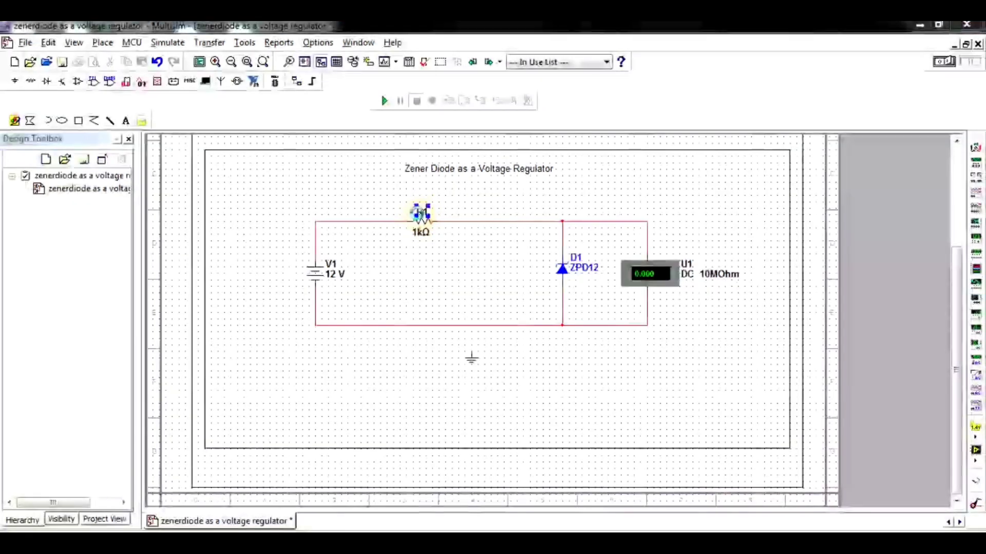
left_click(366, 138)
left_click(380, 178)
left_click(386, 178)
key("BackSpace")
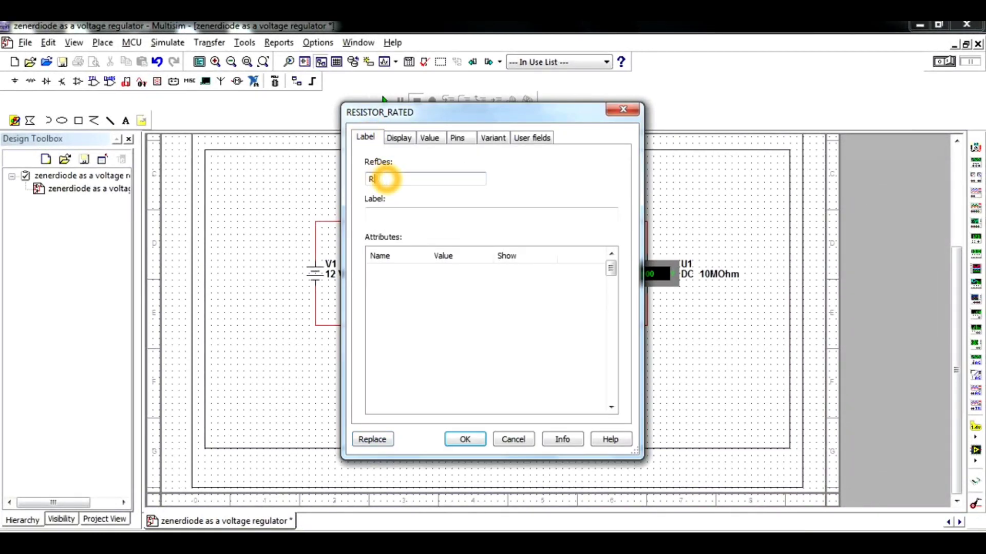
type("s")
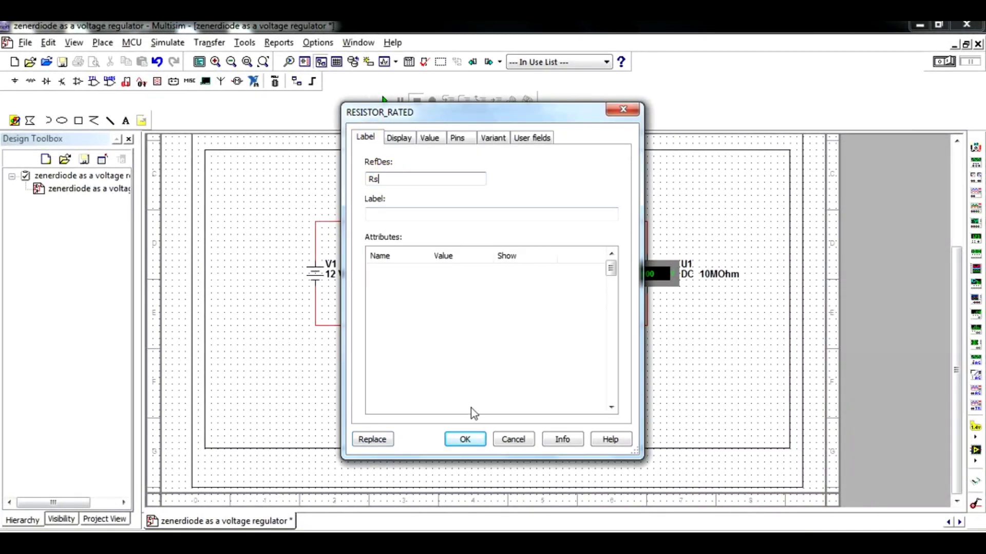
left_click(464, 439)
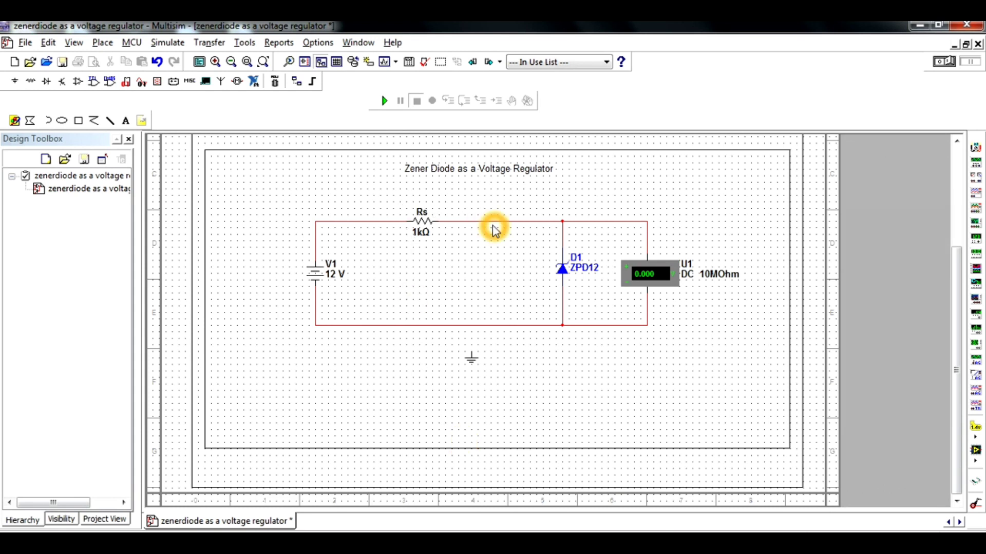
Set the voltage of DC source V1 to 2 V.
left_click(344, 272)
double_click(323, 273)
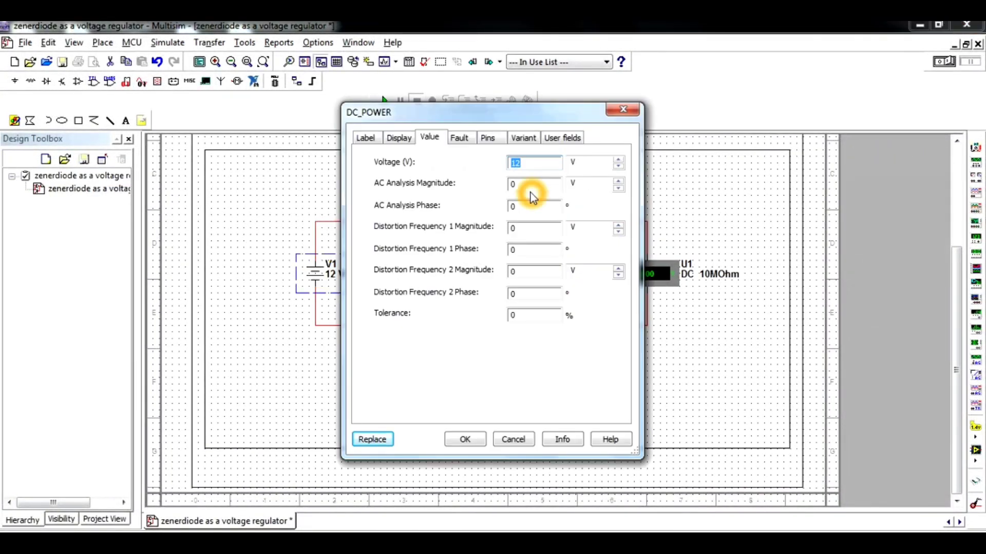
left_click(544, 163)
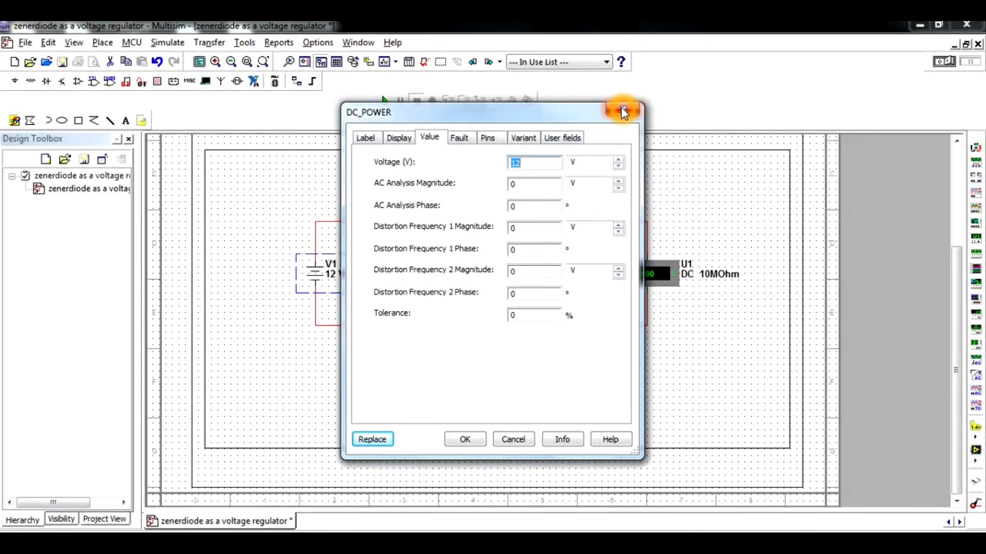
left_click(559, 161)
type("2")
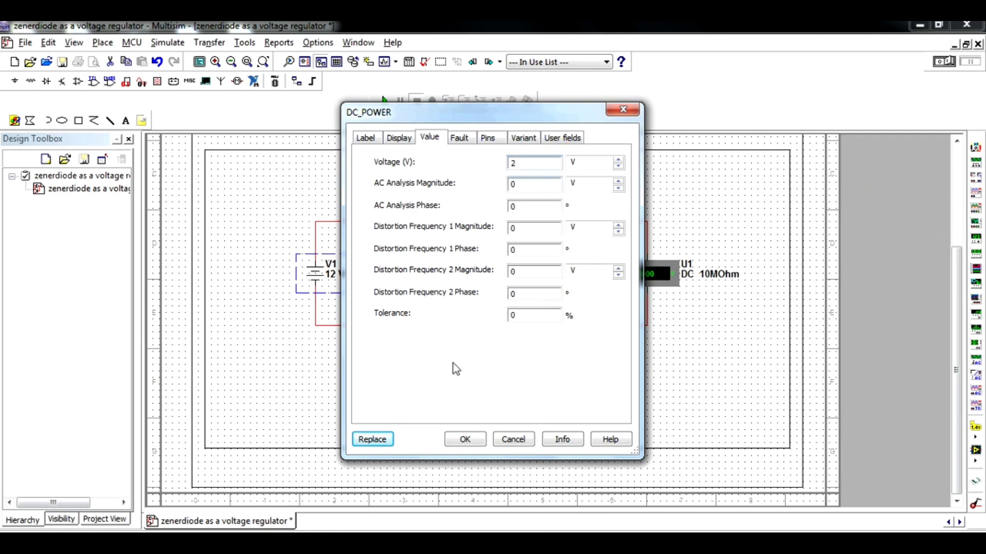
left_click(462, 441)
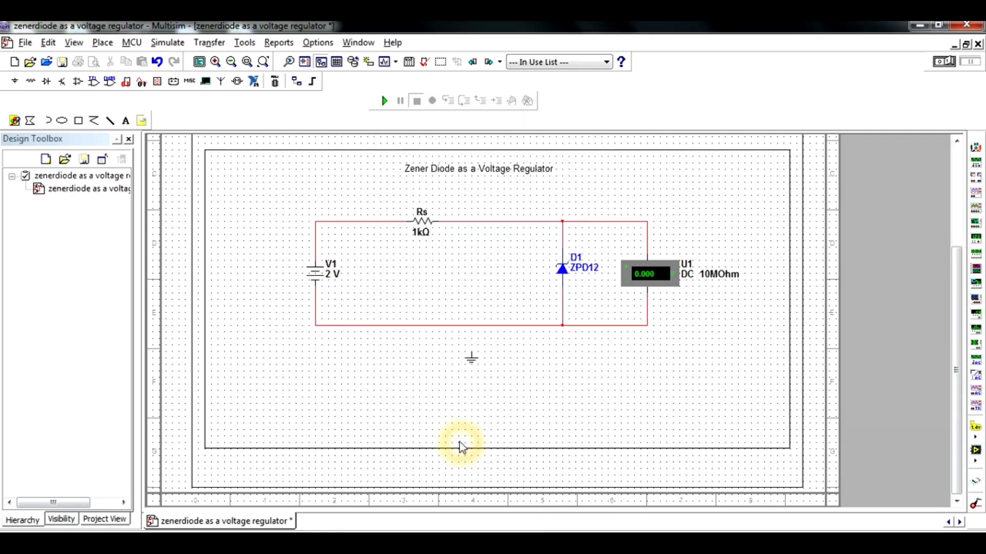
Wire the ground symbol up to the return line between V1 and the Zener diode.
left_click(385, 102)
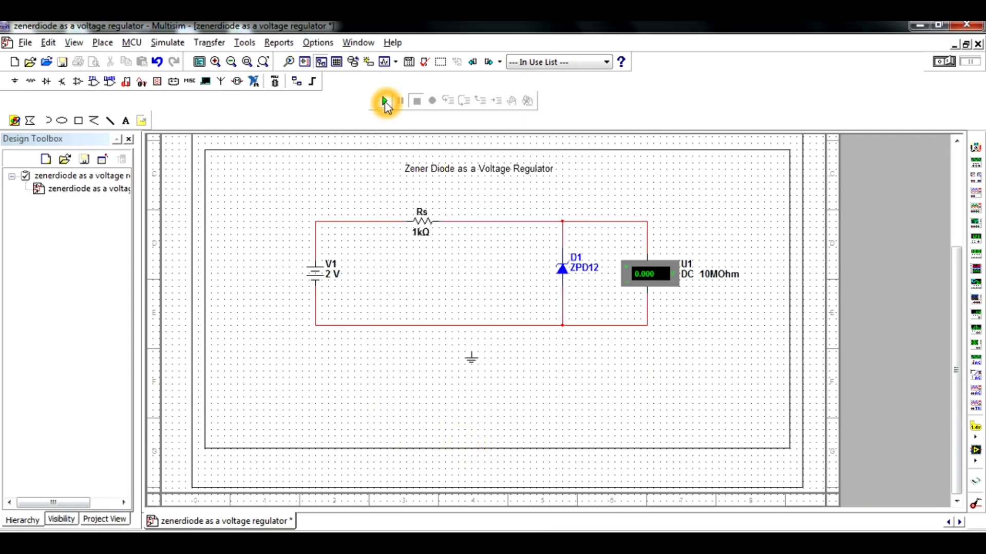
left_click(472, 355)
left_click(472, 351)
left_click(472, 325)
left_click(469, 325)
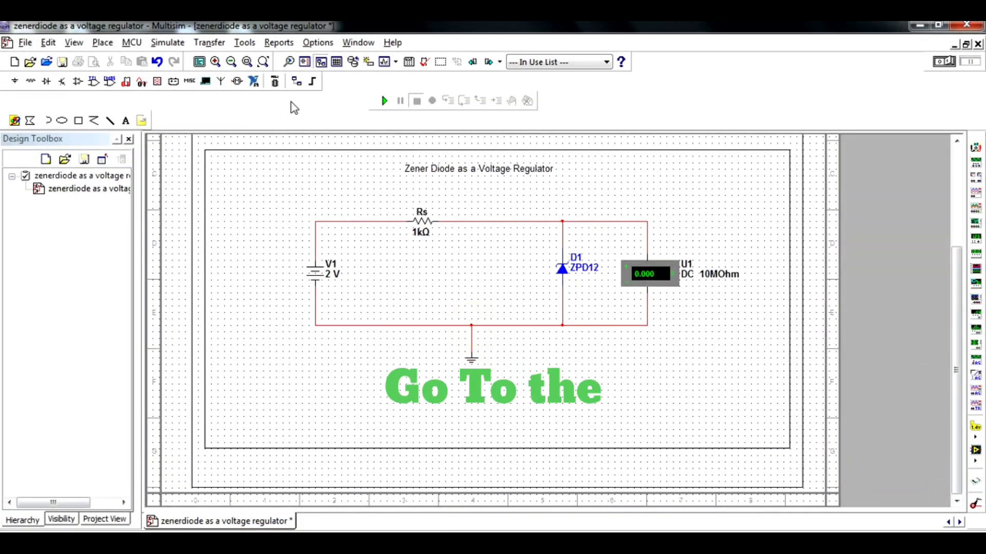
Run the circuit simulation to read the voltmeter at the 2 V input, and stop it.
left_click(494, 99)
left_click(488, 94)
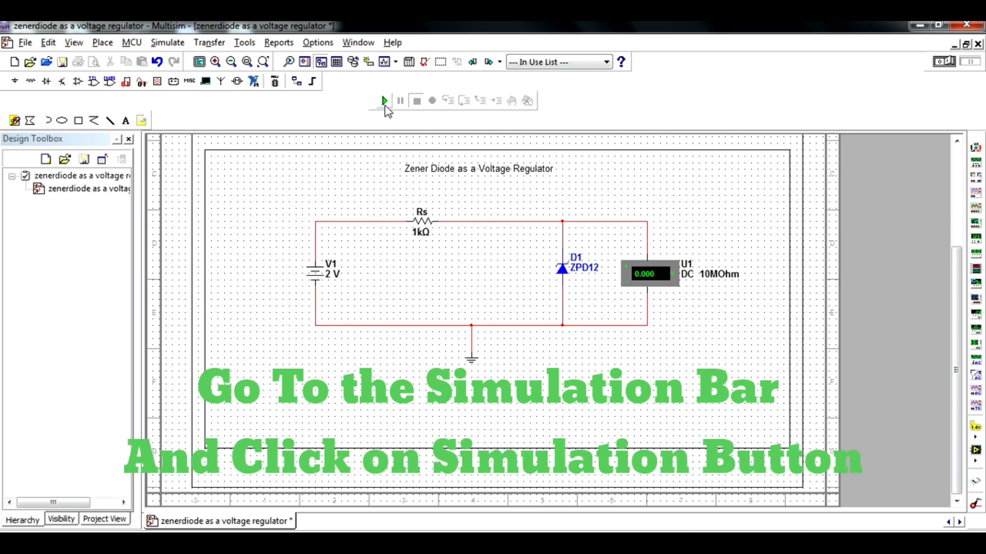
left_click(384, 102)
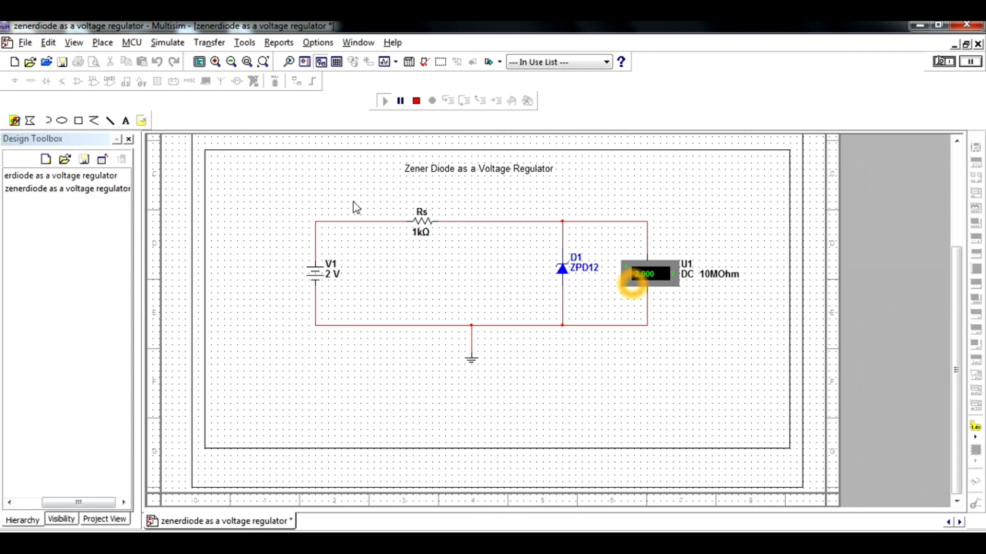
left_click(416, 106)
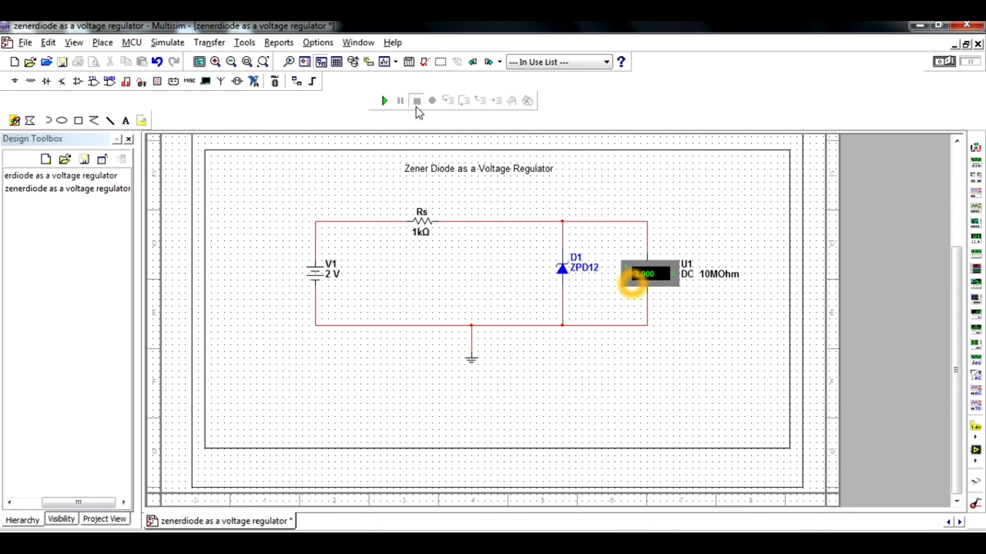
Set source V1 to 10 V and run the simulation.
double_click(330, 276)
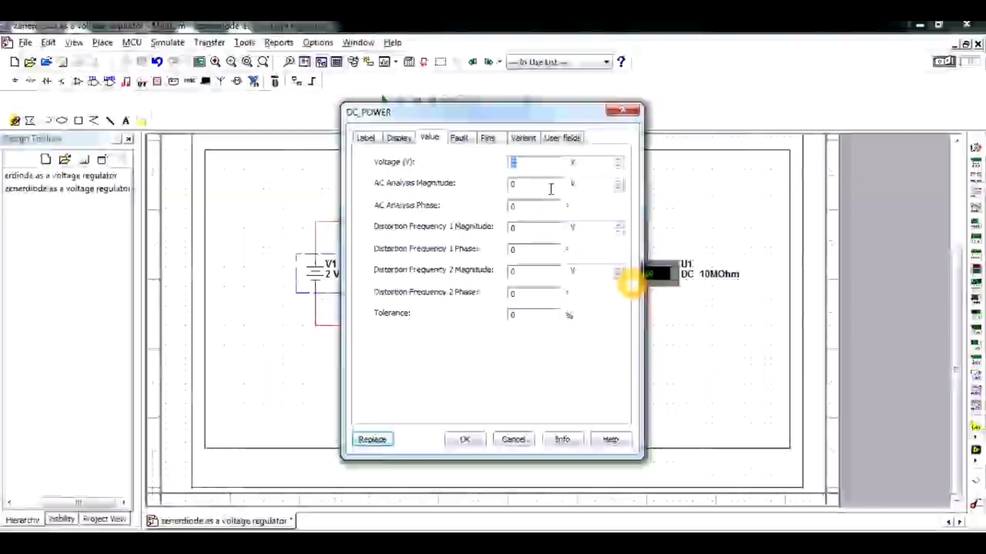
key("Return")
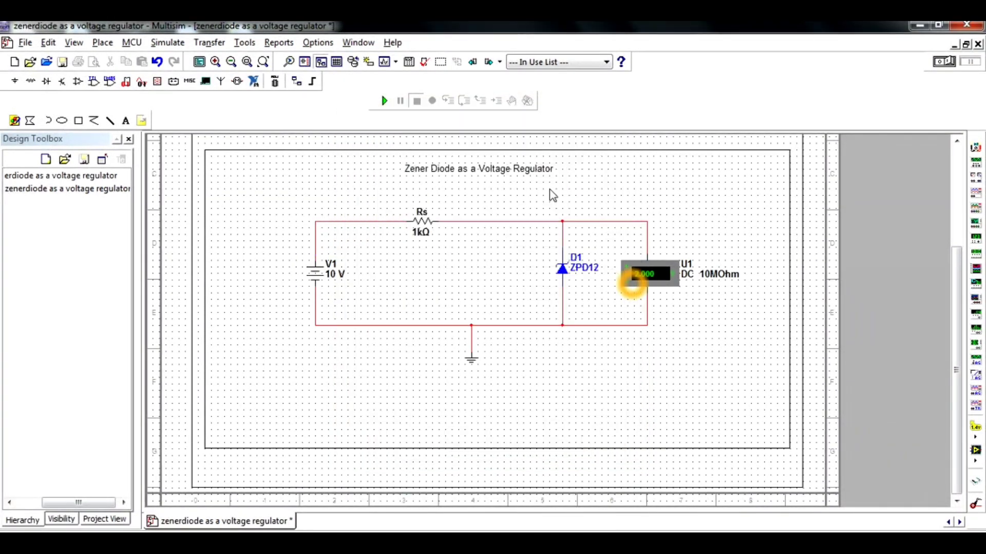
left_click(388, 104)
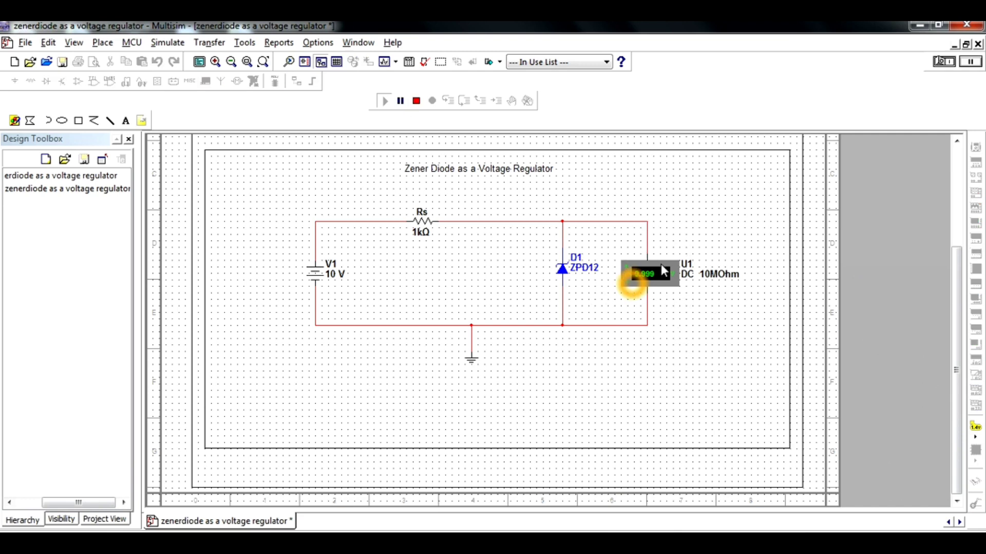
Set source V1 to 12 V while the simulation is running and dismiss the notice.
double_click(336, 274)
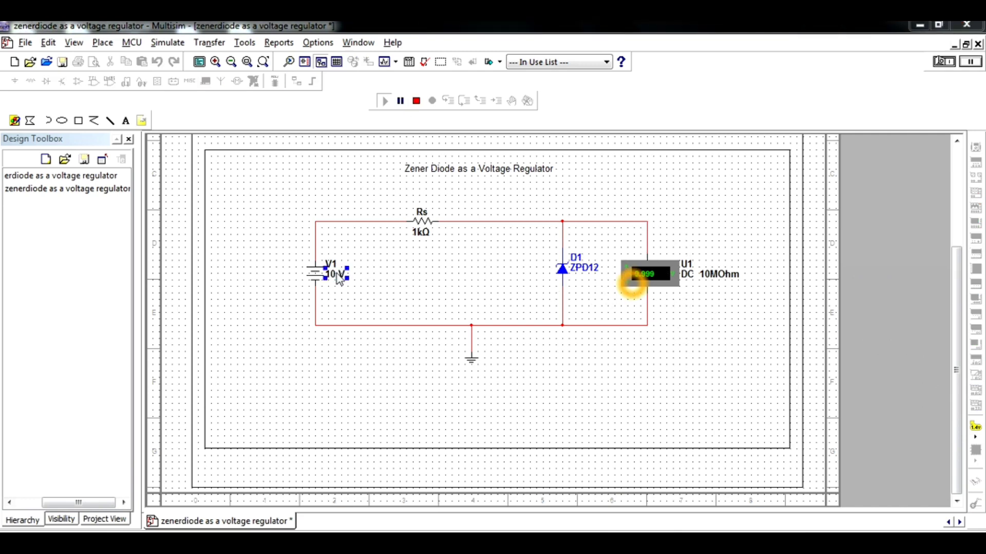
type("12")
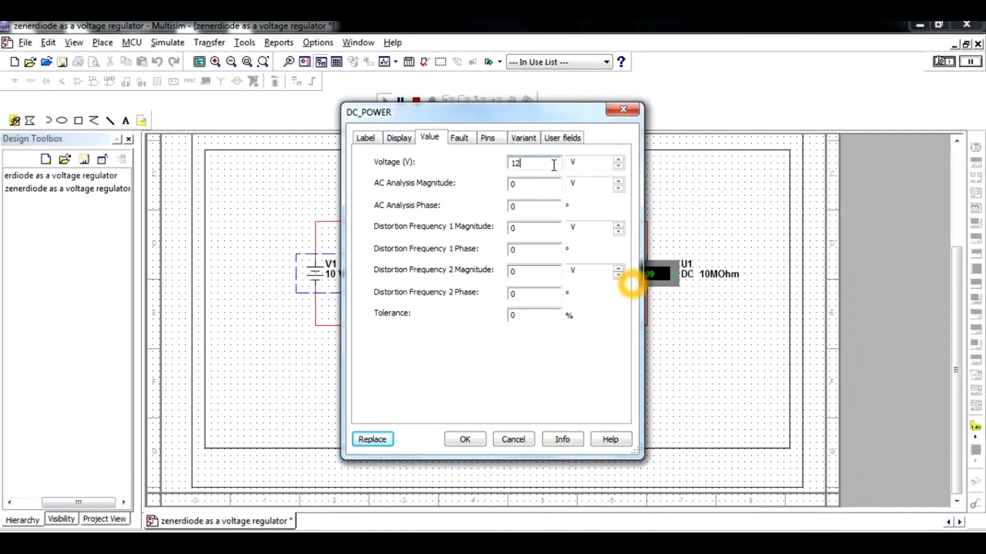
left_click(466, 439)
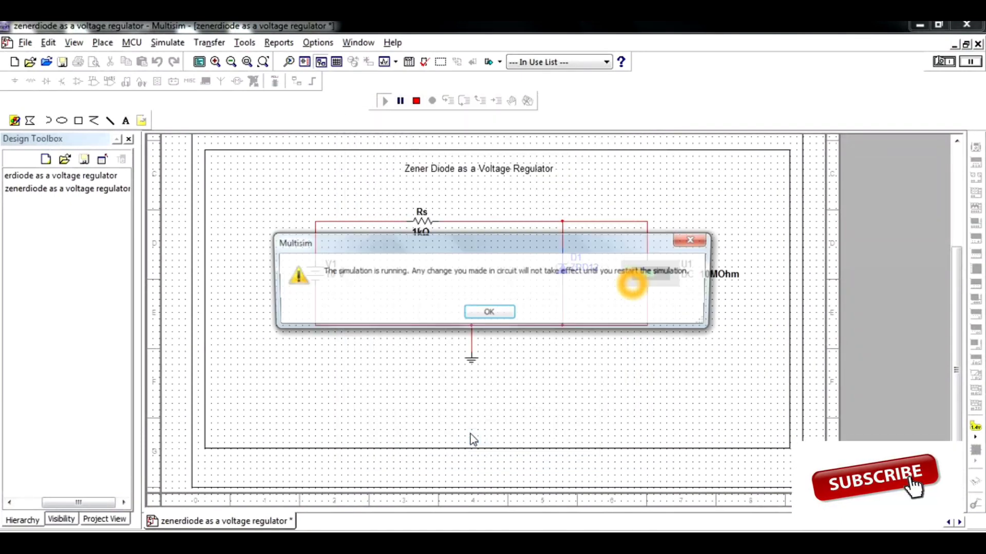
left_click(496, 315)
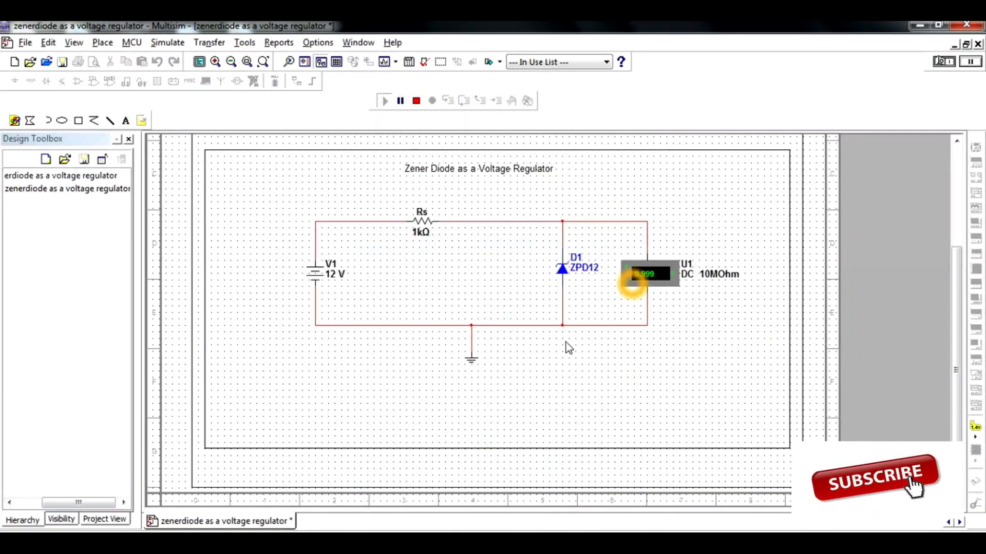
Restart the simulation to read the voltmeter at the 12 V input, stop it, and cancel the stray wire.
left_click(416, 101)
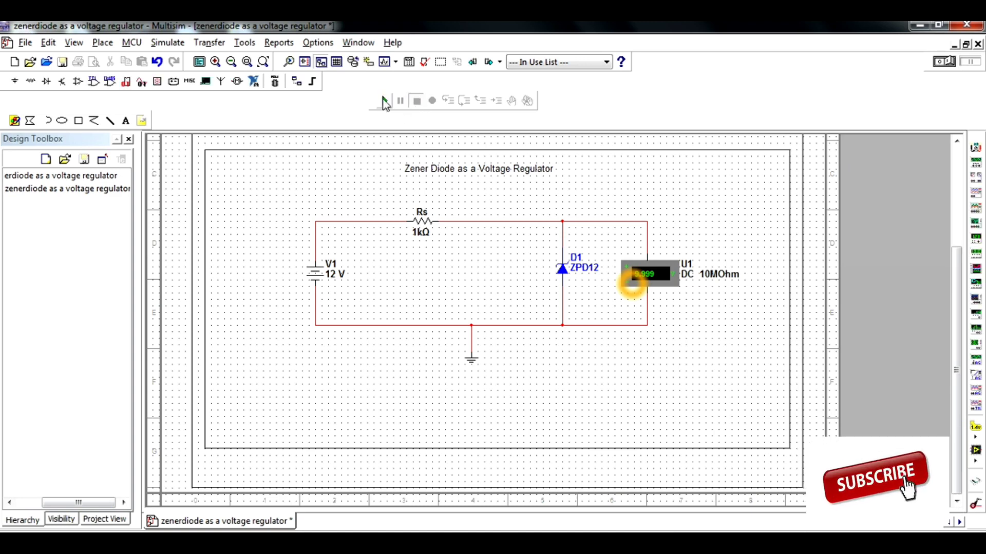
left_click(384, 101)
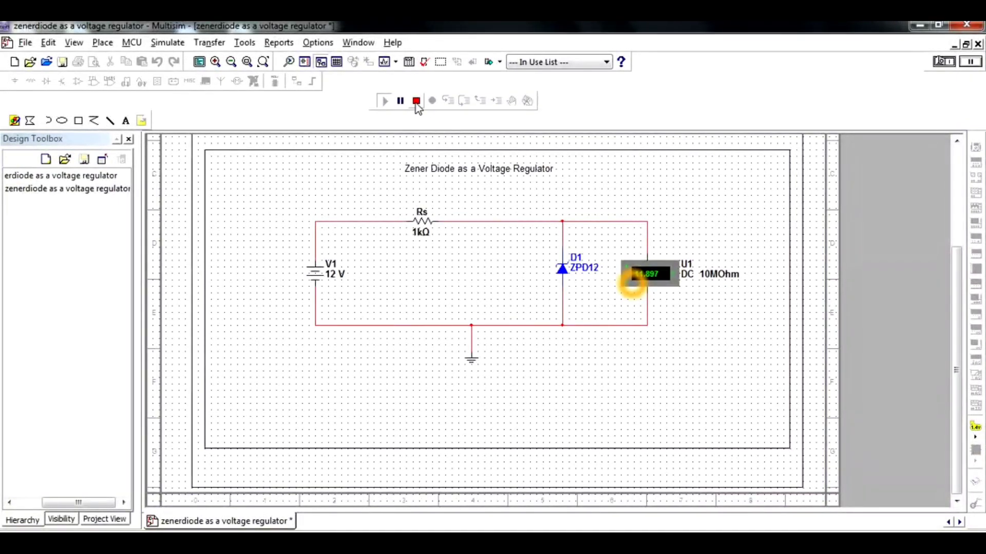
left_click(416, 101)
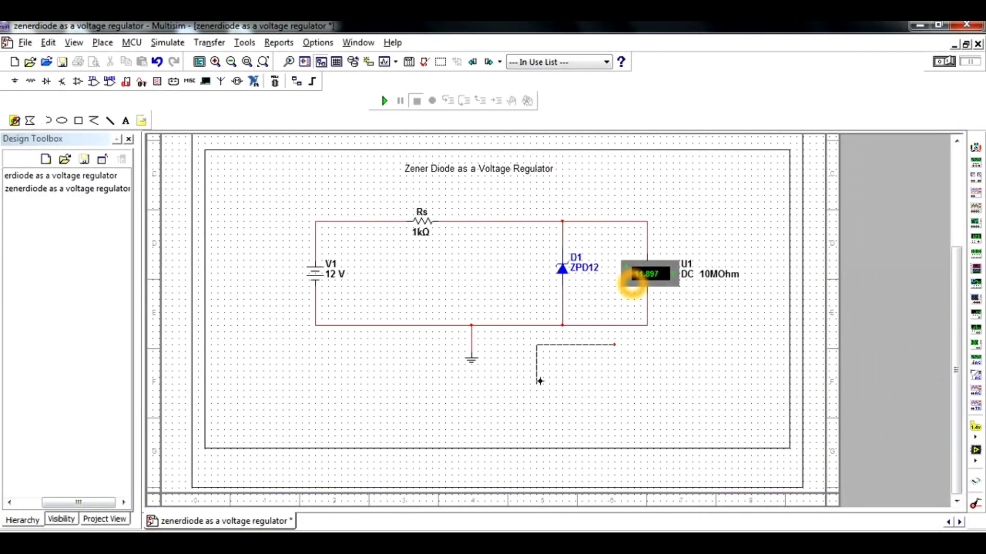
key("Escape")
Set up a DC Sweep analysis of source V1 from 0 to 30 V with a 1 V increment.
left_click(396, 61)
left_click(416, 201)
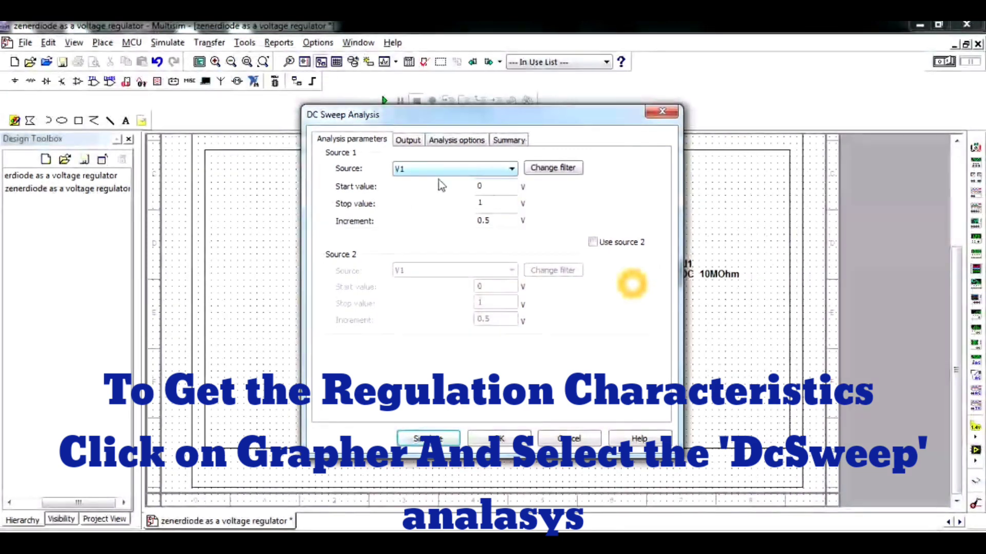
left_click(491, 187)
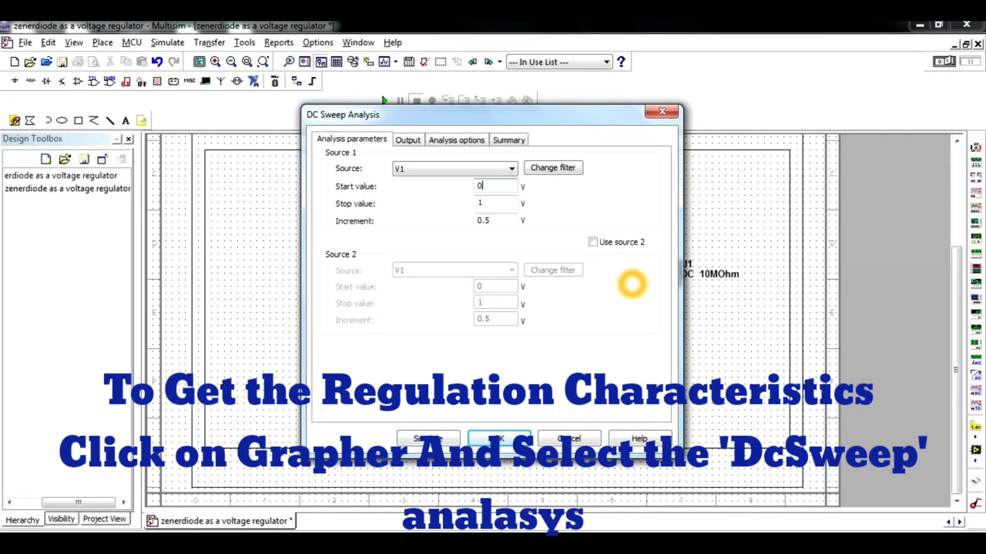
left_click(497, 199)
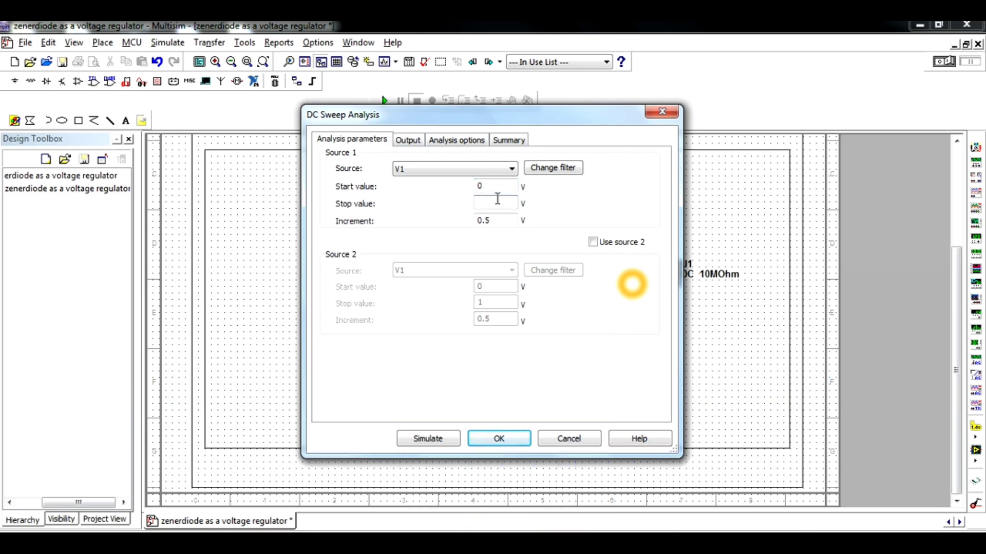
left_click_drag(499, 221, 475, 224)
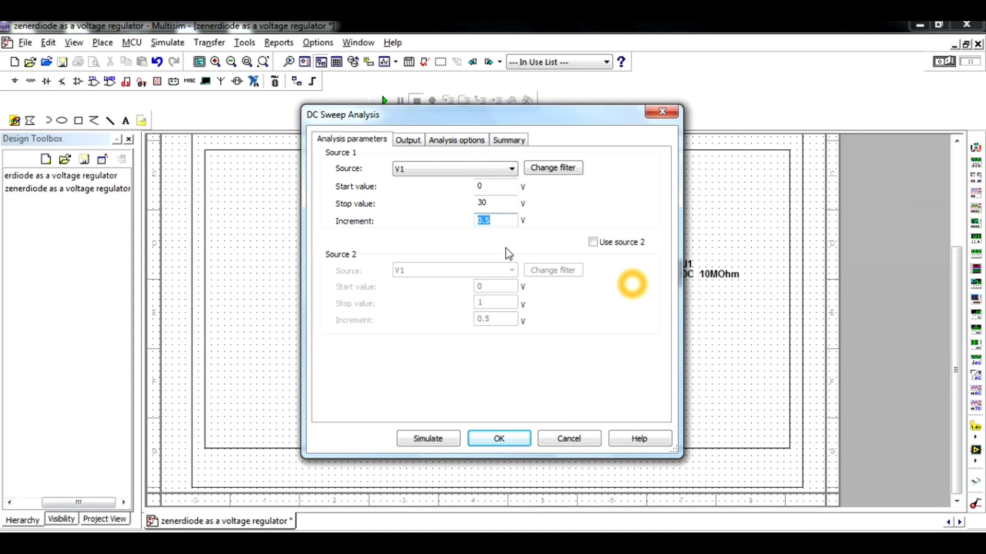
type("1")
Add V(2) as the output variable of the DC sweep and simulate the analysis.
left_click(401, 144)
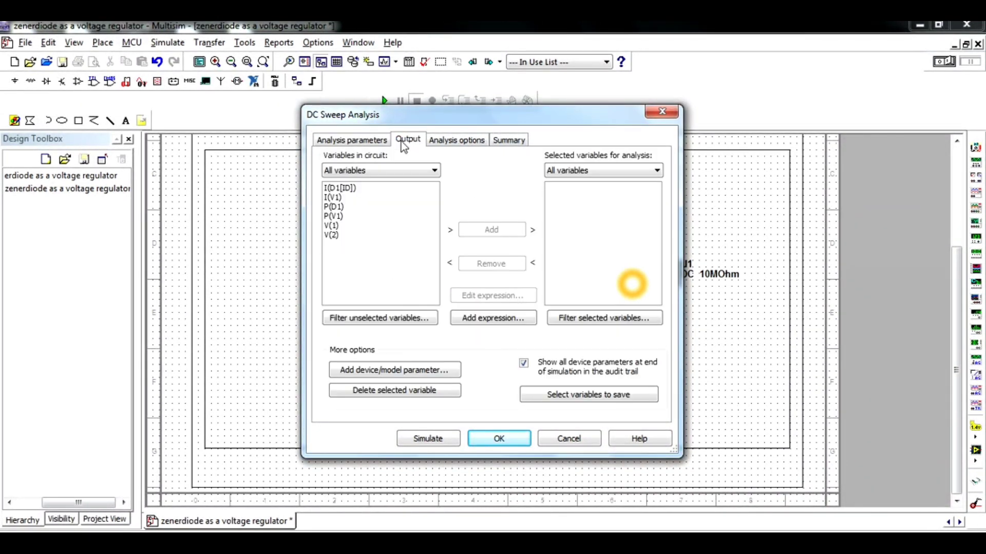
left_click(334, 237)
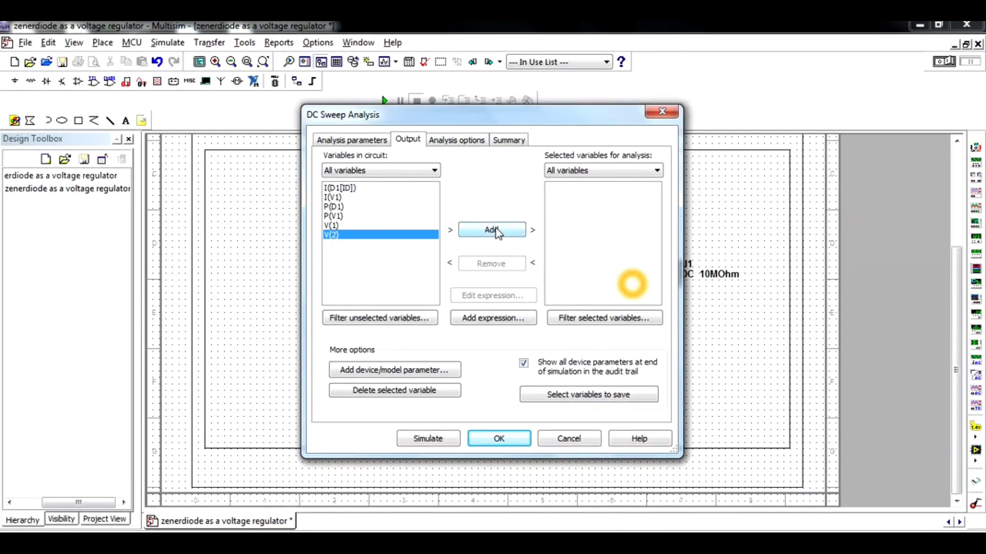
left_click(496, 229)
left_click_drag(565, 120, 226, 161)
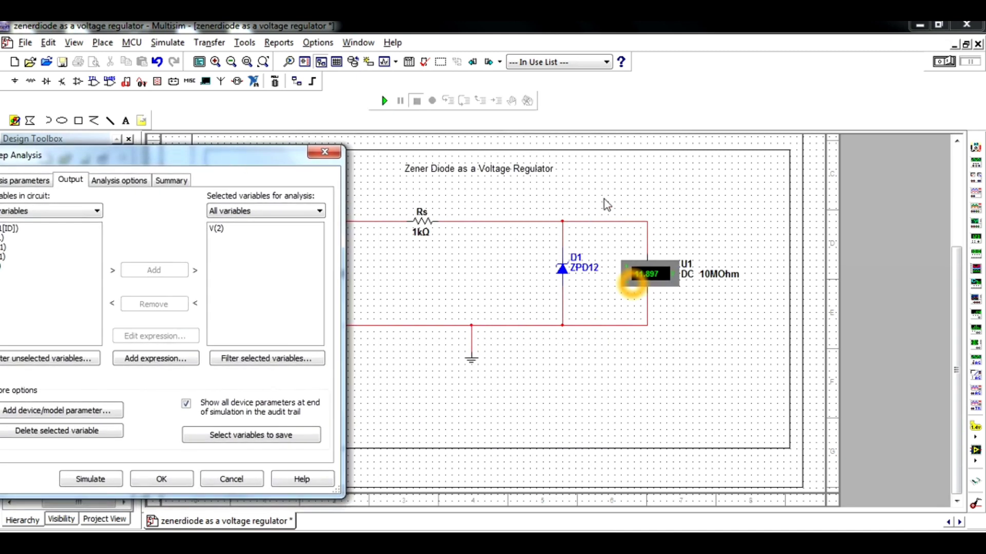
left_click_drag(195, 159, 683, 114)
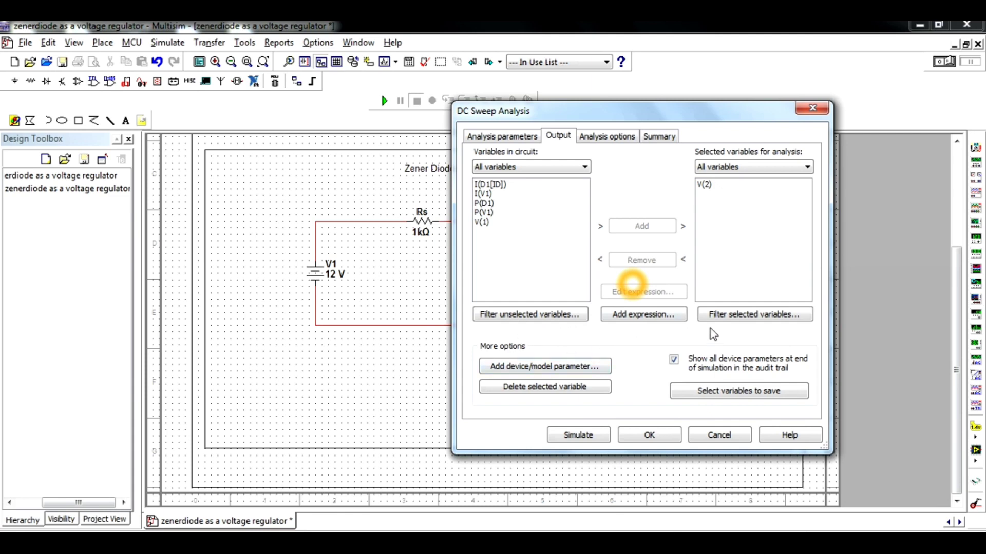
left_click(582, 435)
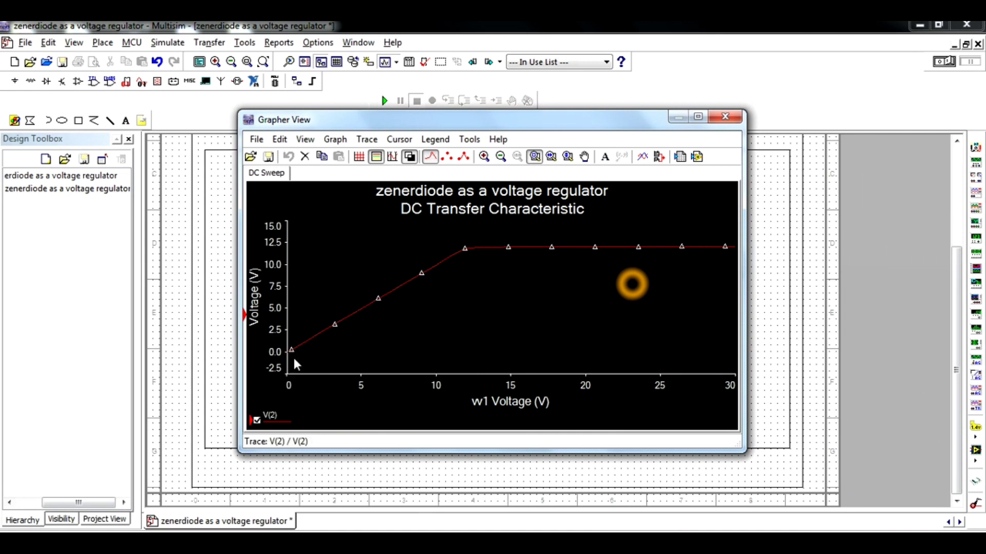
Show the grid on the DC transfer plot and export the V(2) trace to a new Excel worksheet.
left_click(359, 157)
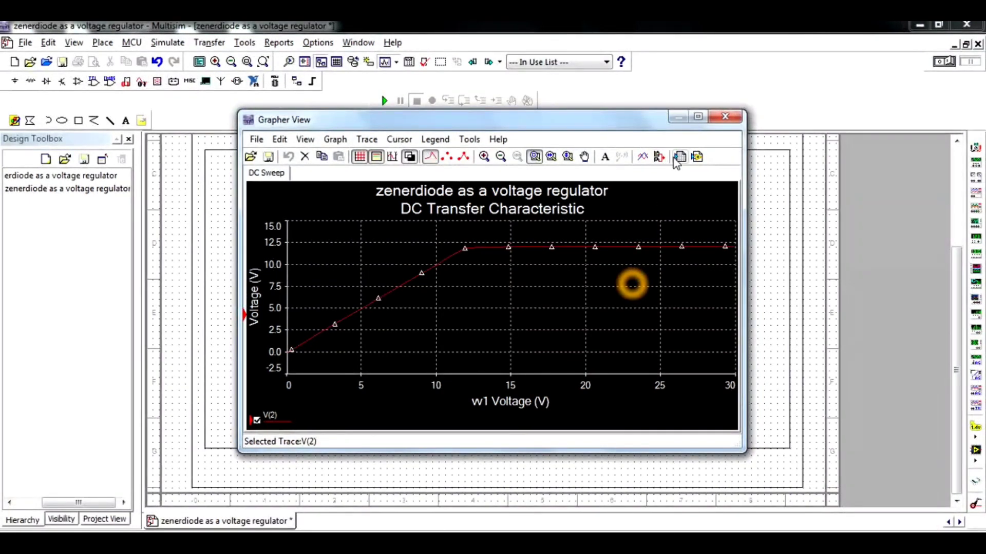
left_click(678, 159)
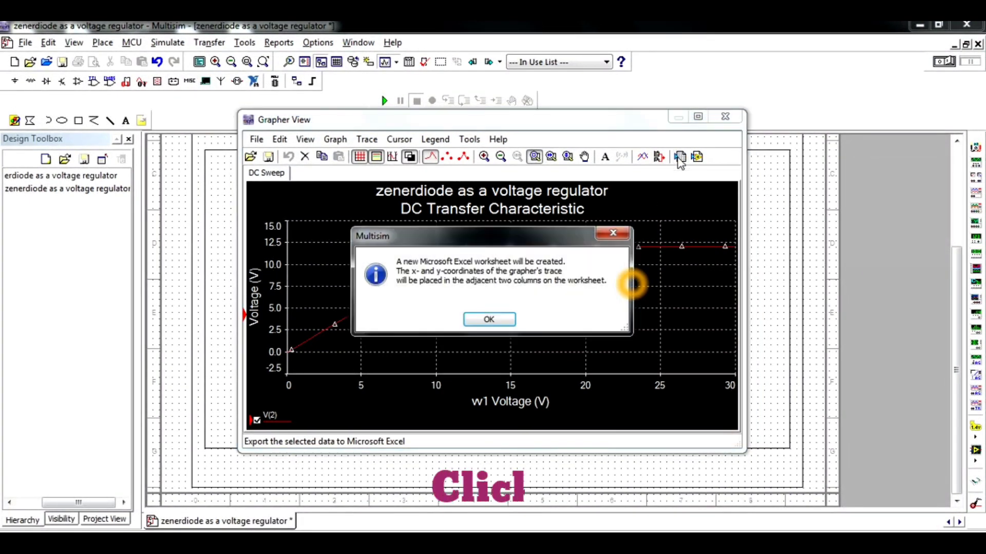
left_click(488, 320)
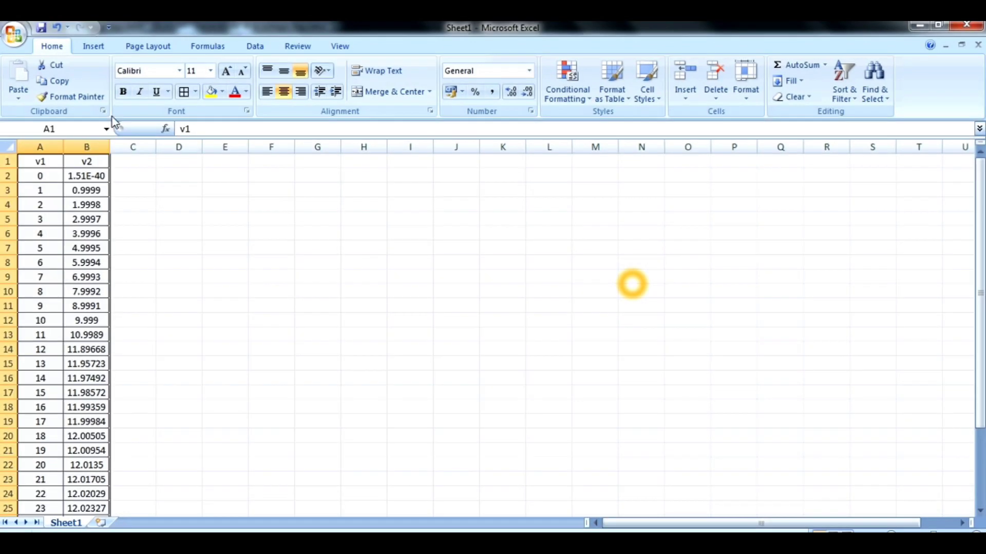
Insert a smooth-line scatter chart without markers from the v1 and v2 columns in Excel and compare it with the Multisim DC Sweep plot.
left_click(85, 50)
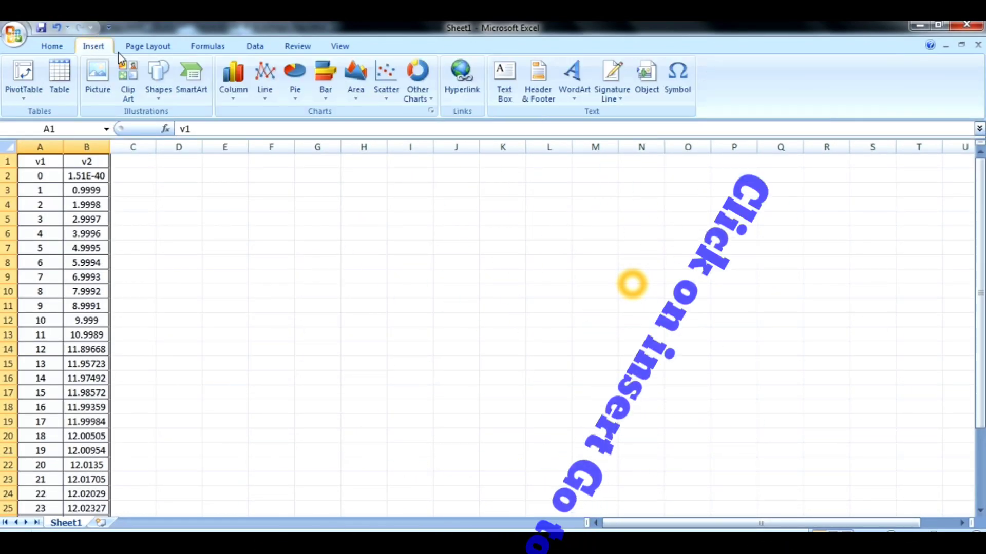
left_click(381, 95)
left_click(400, 181)
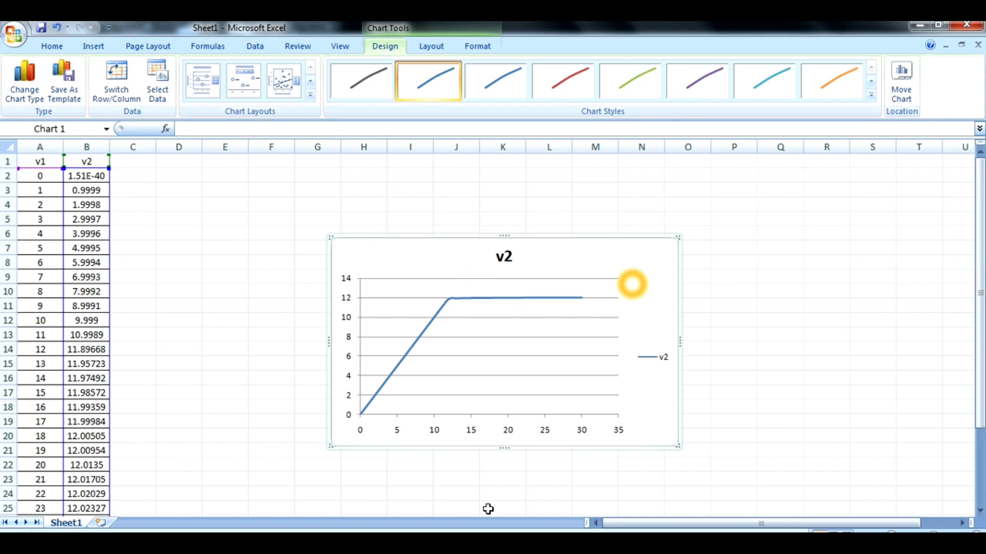
key("alt+Tab")
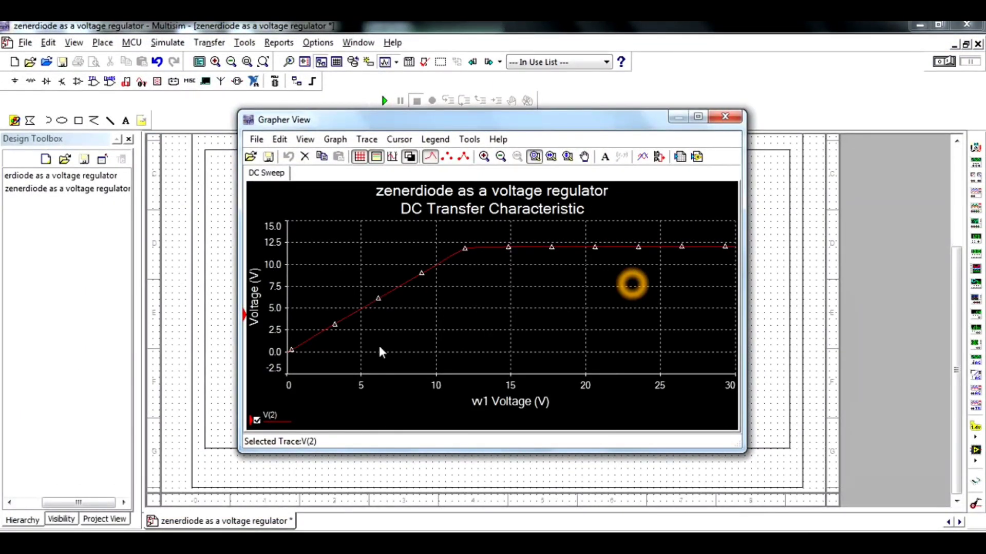
key("alt+Tab")
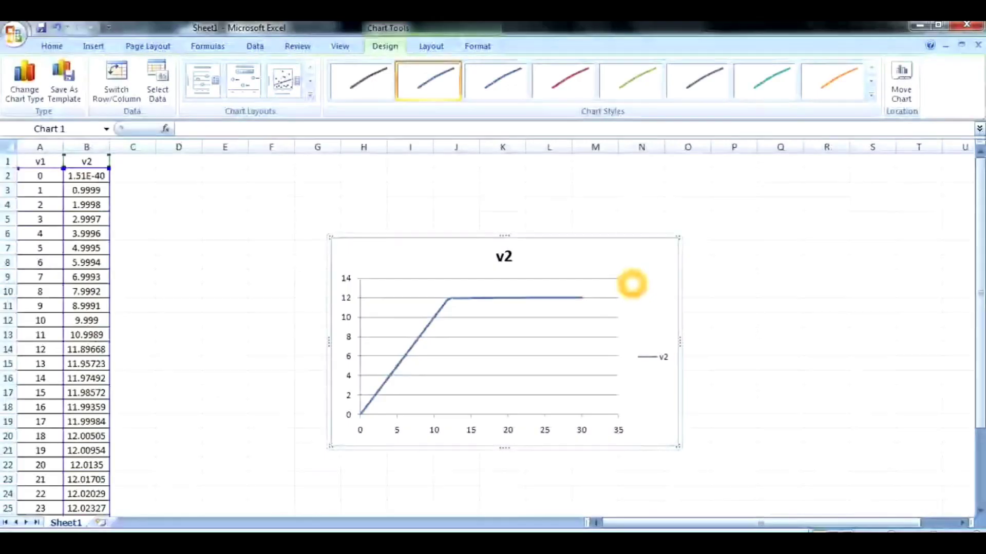